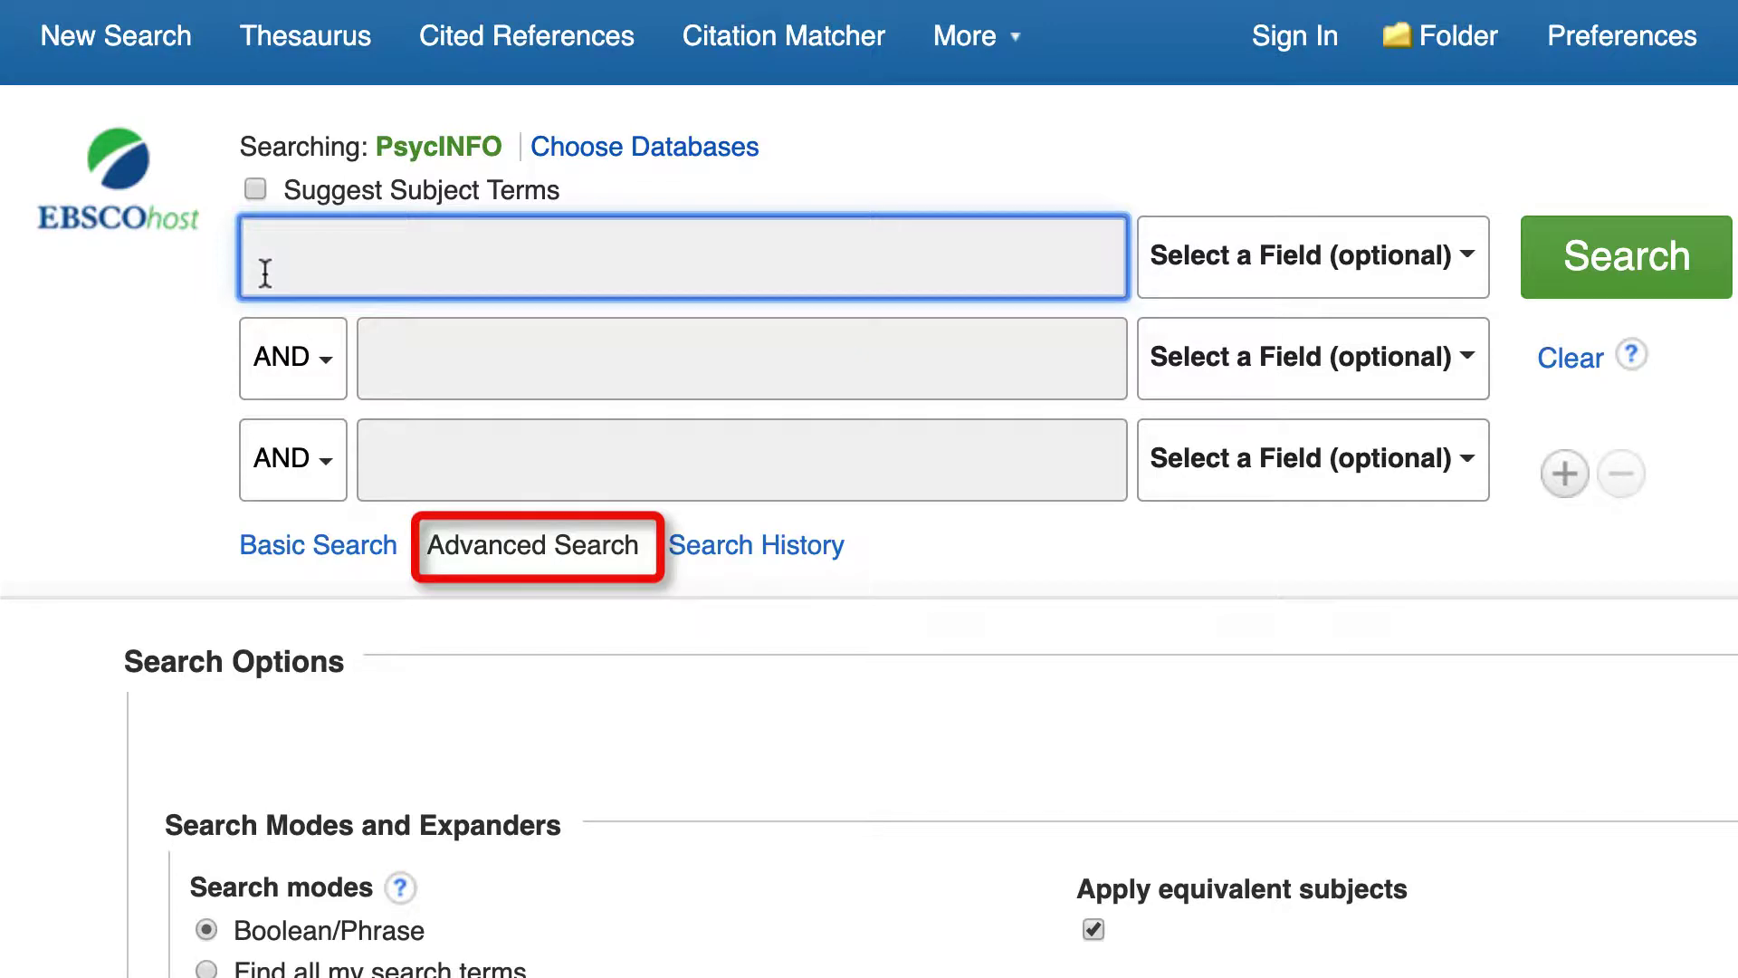
# Step: Enter brain injur* in the first row and the phrase "self advocacy" in the second
pyautogui.write('brain in')
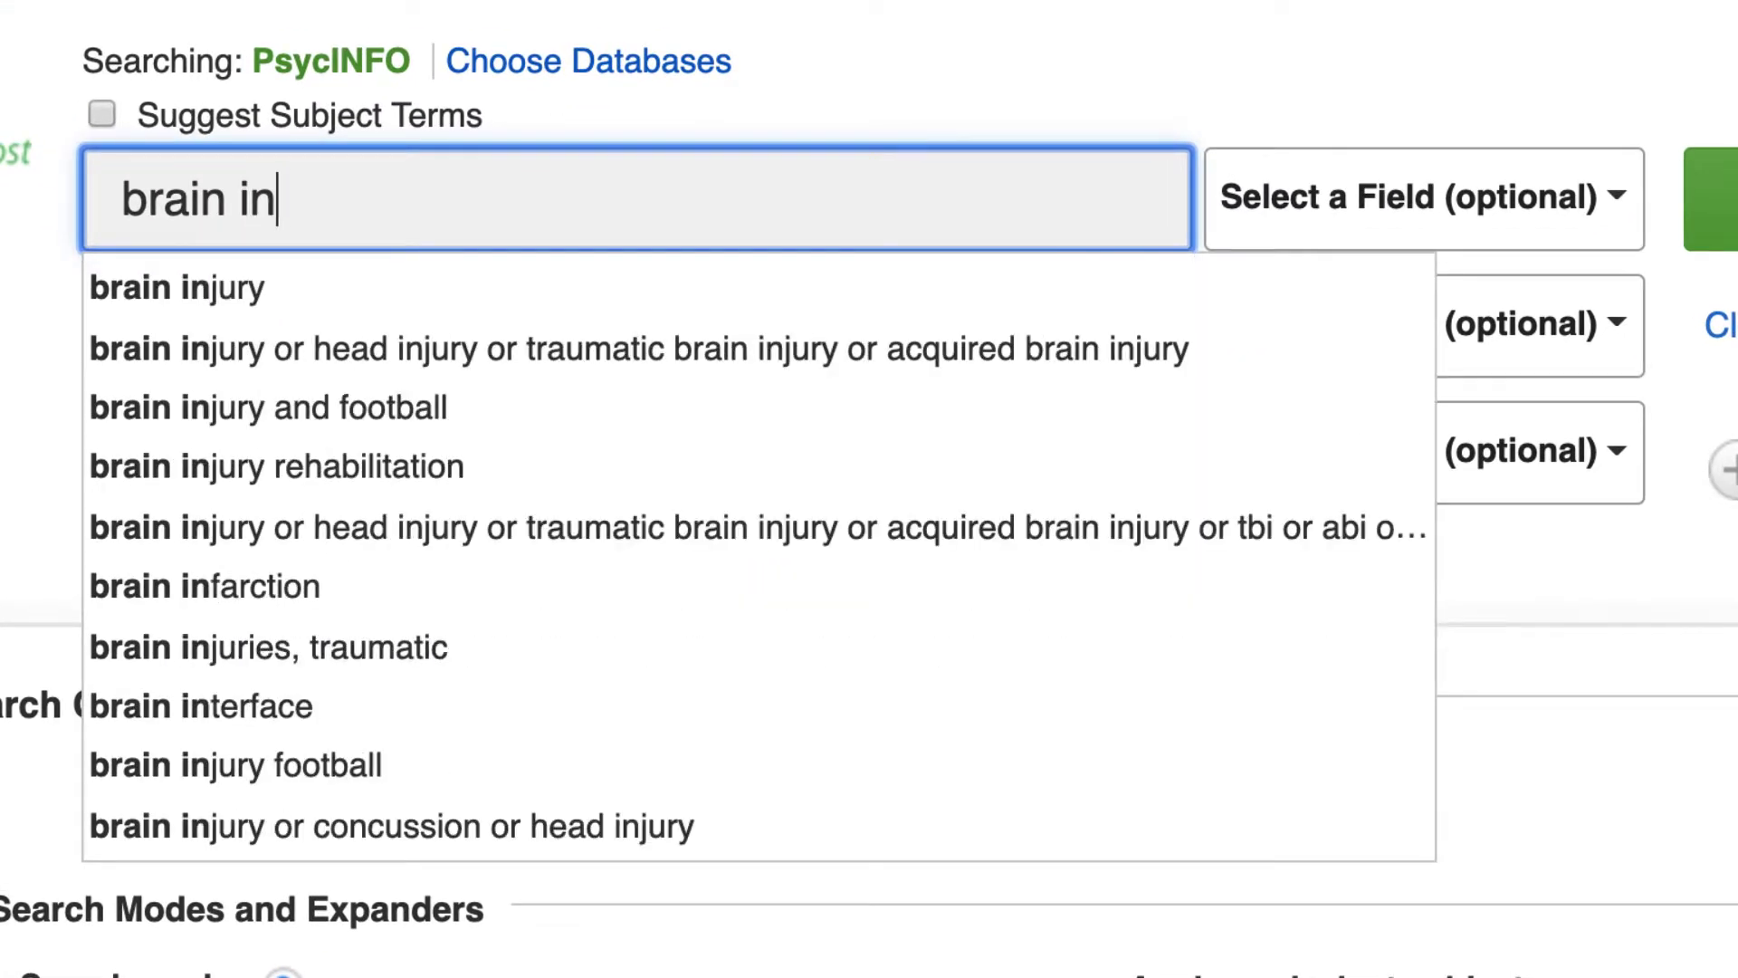
pyautogui.write('jur*')
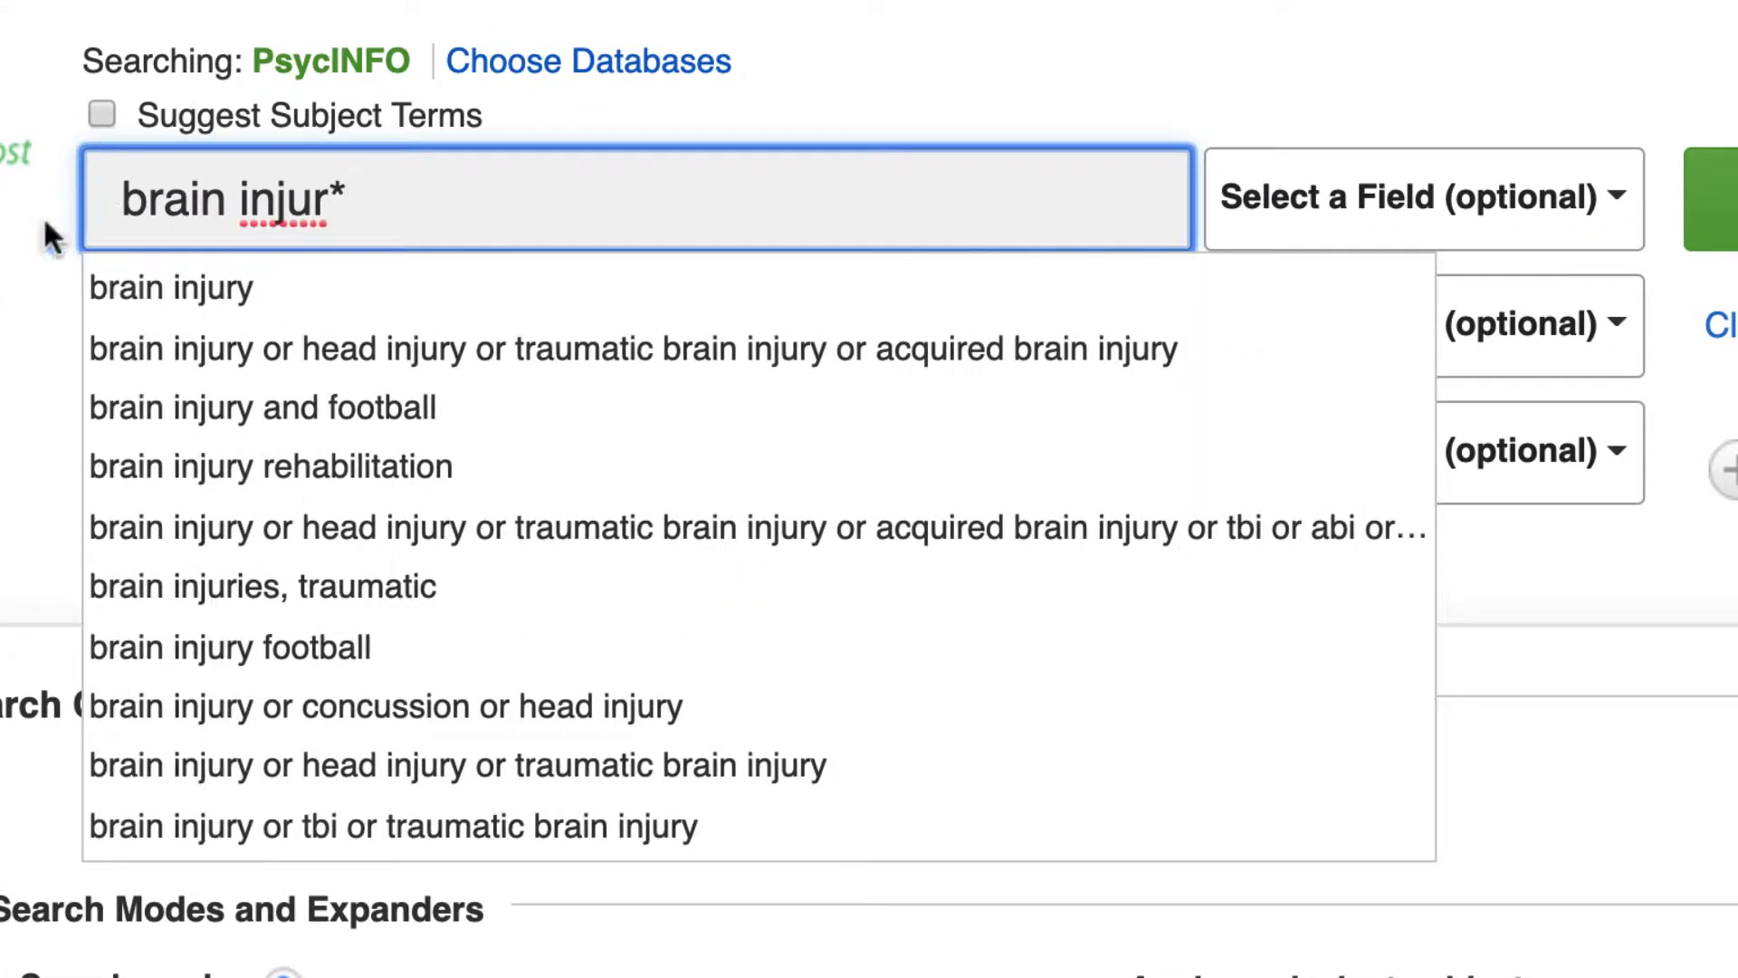
pyautogui.click(291, 347)
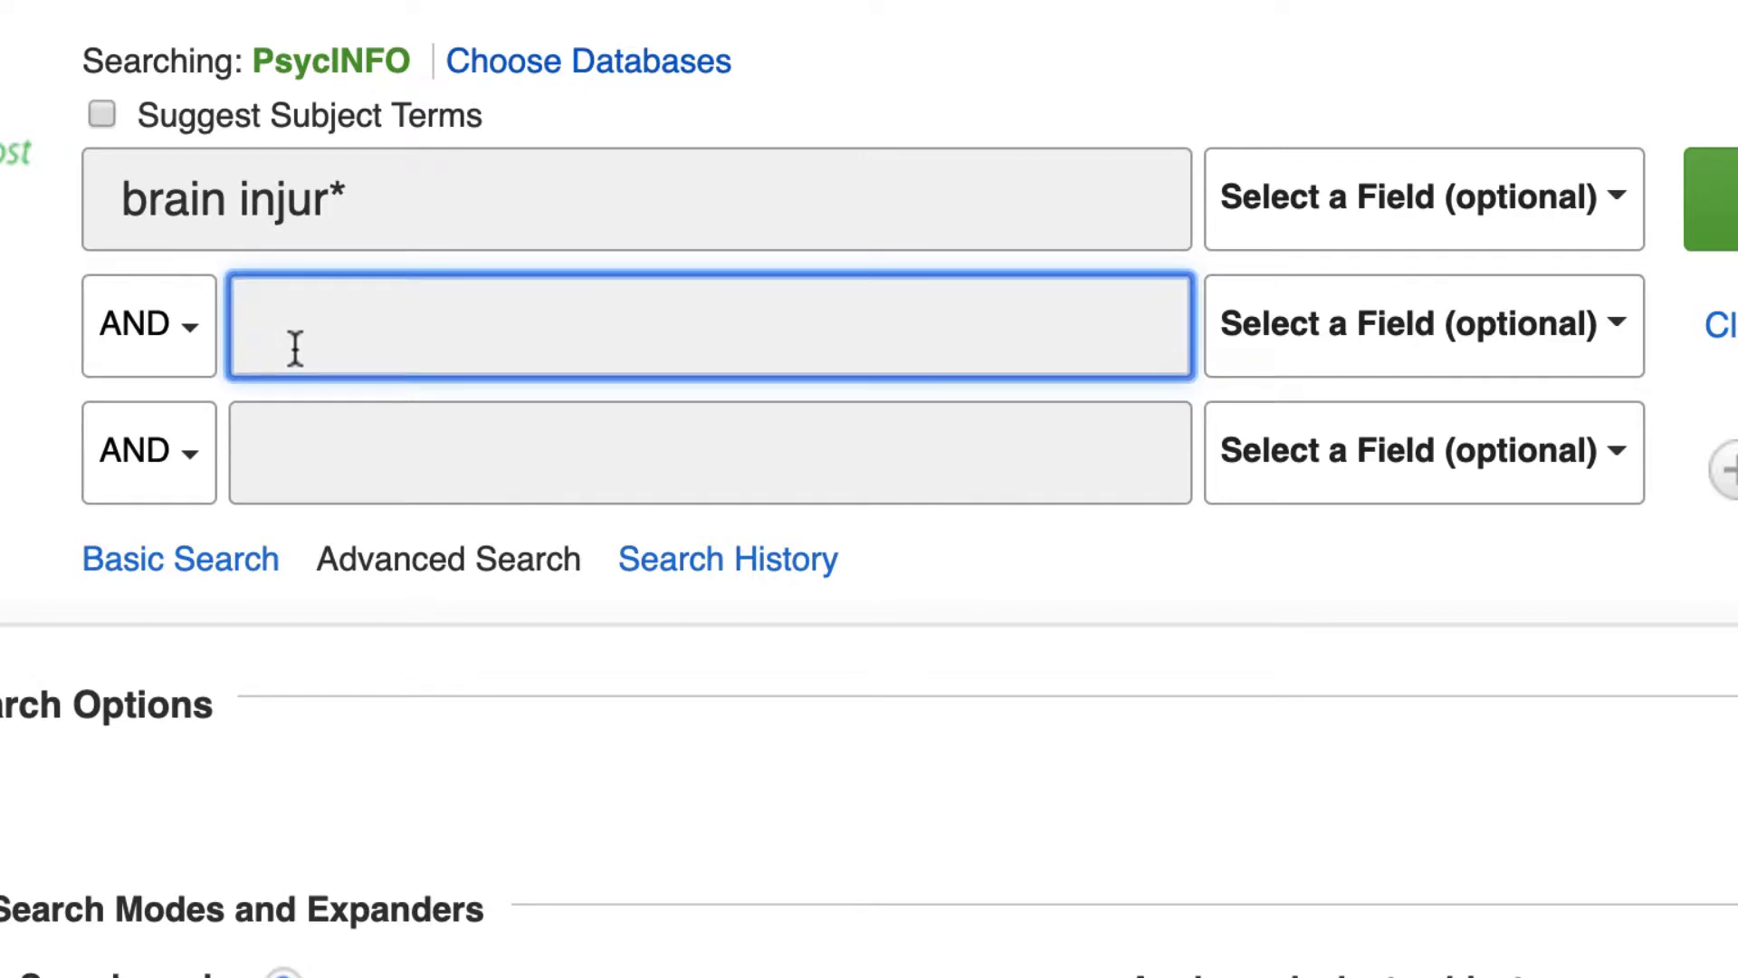
pyautogui.write('"self advocacy"')
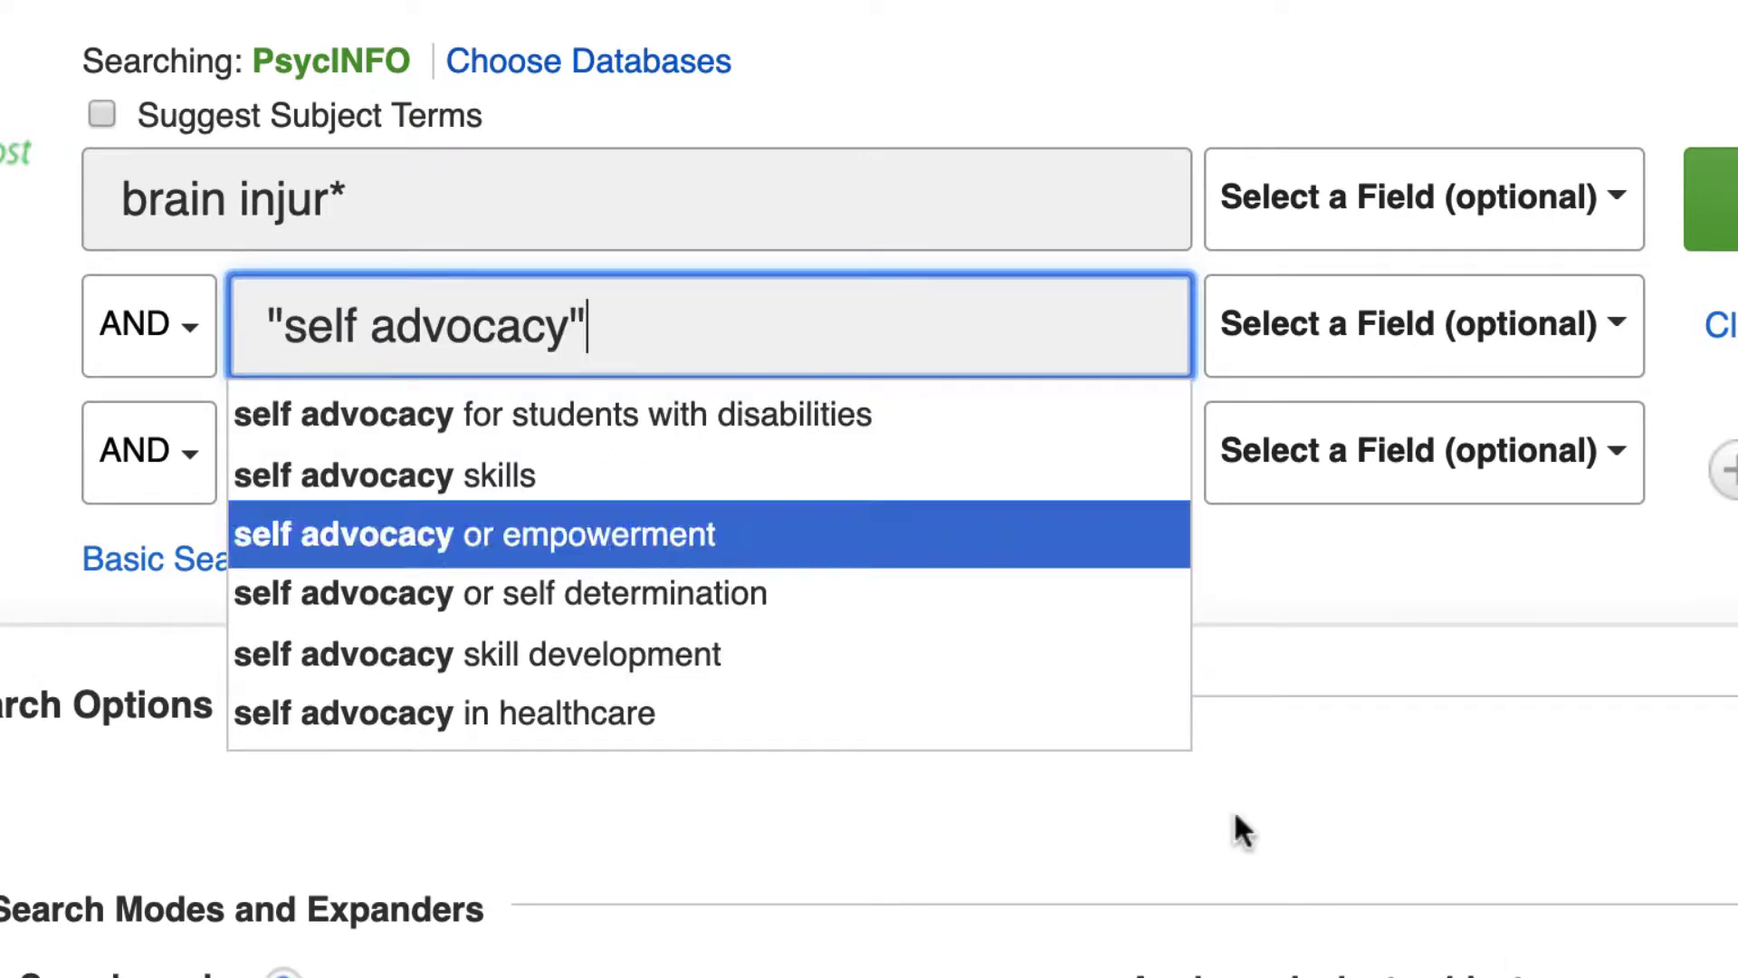
pyautogui.click(1513, 954)
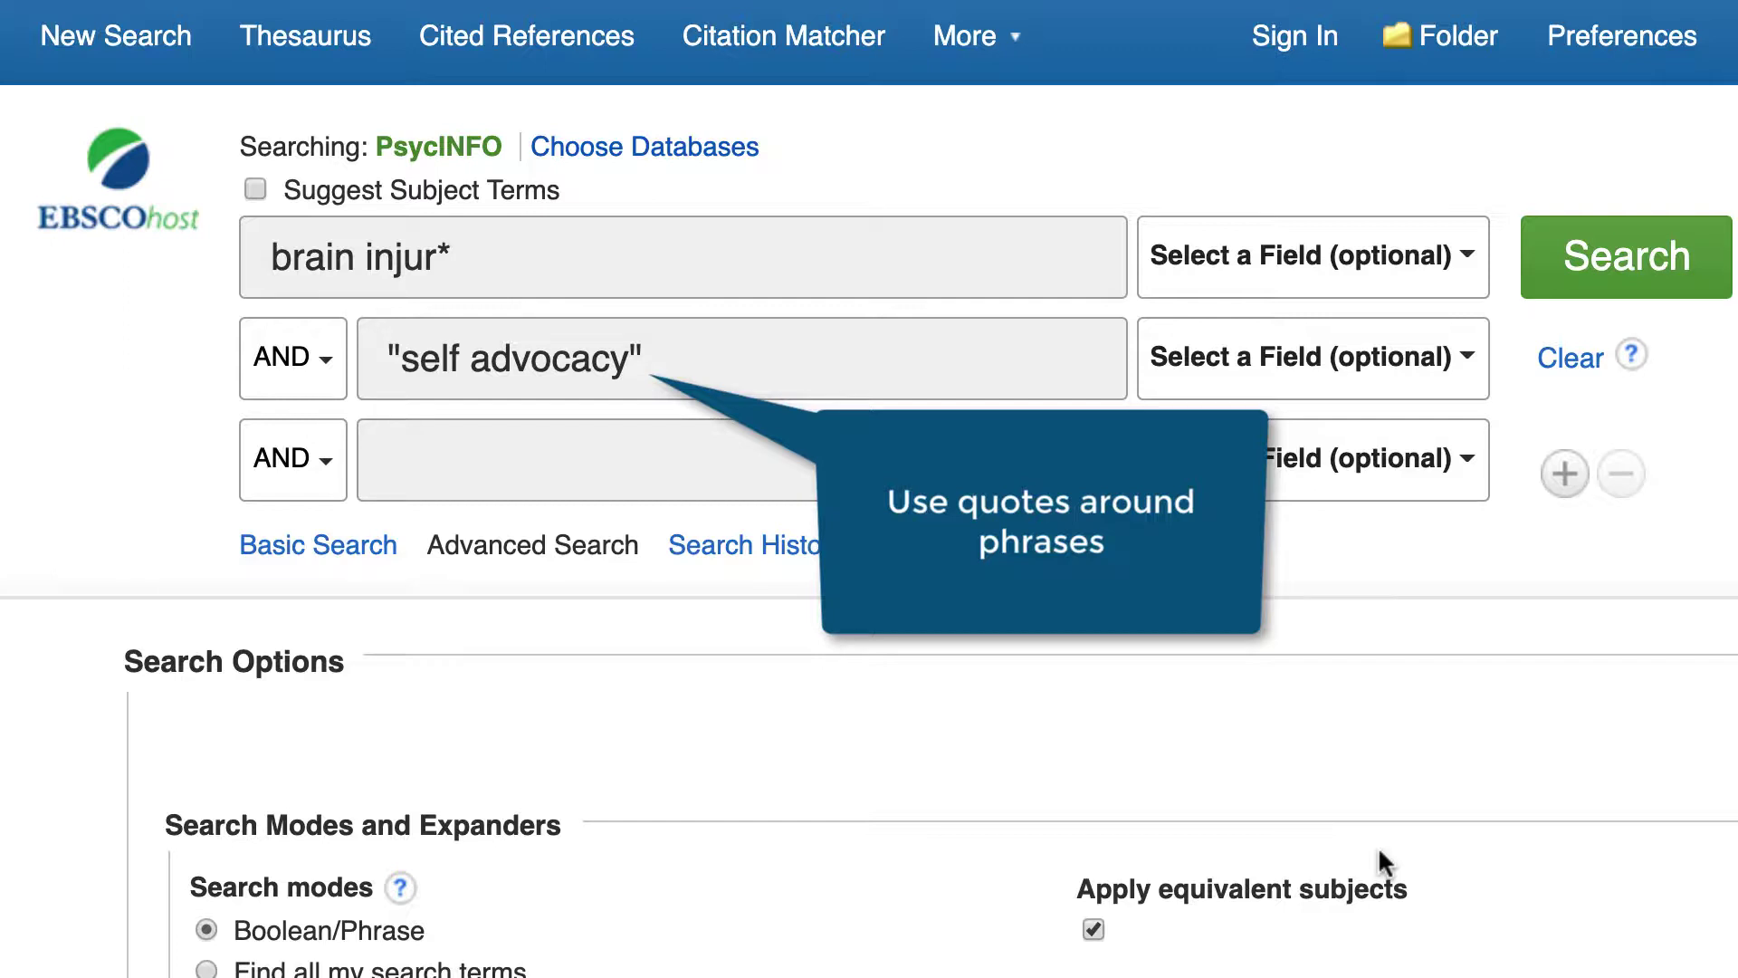
# Step: Run the search and open result 2, the self-advocacy skills pilot study, at its Tests & Measures
pyautogui.click(1589, 289)
pyautogui.scroll(-6, 1640, 258)
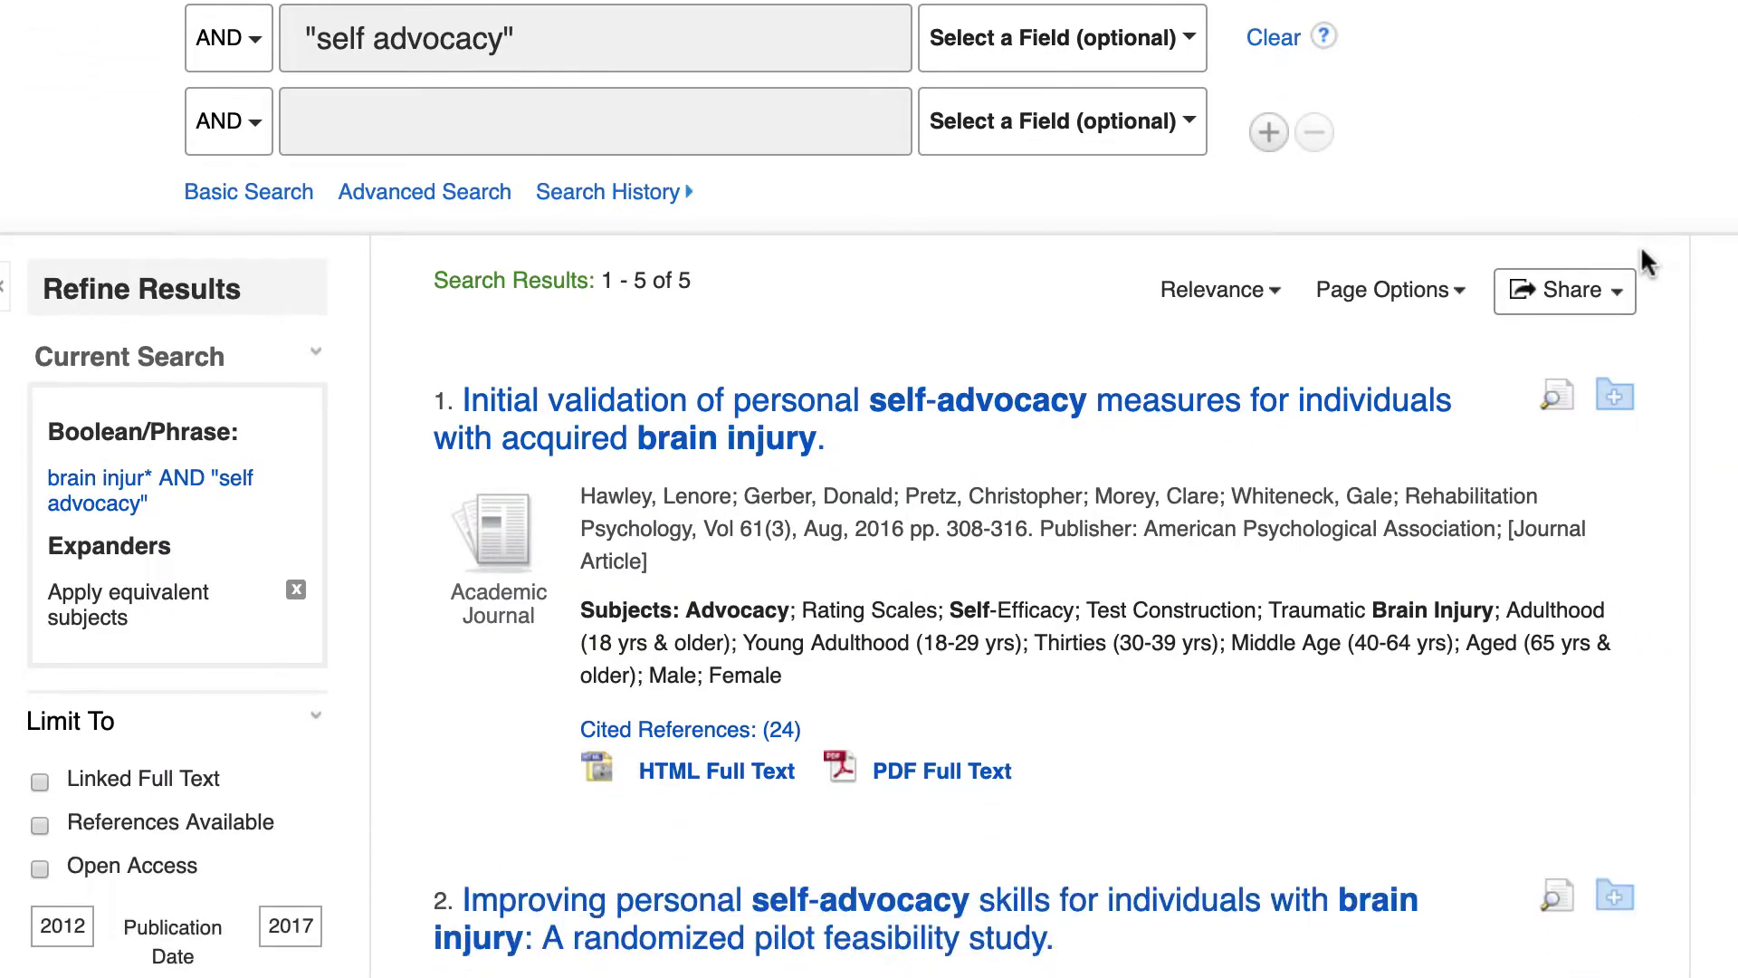
pyautogui.scroll(-2, 1641, 257)
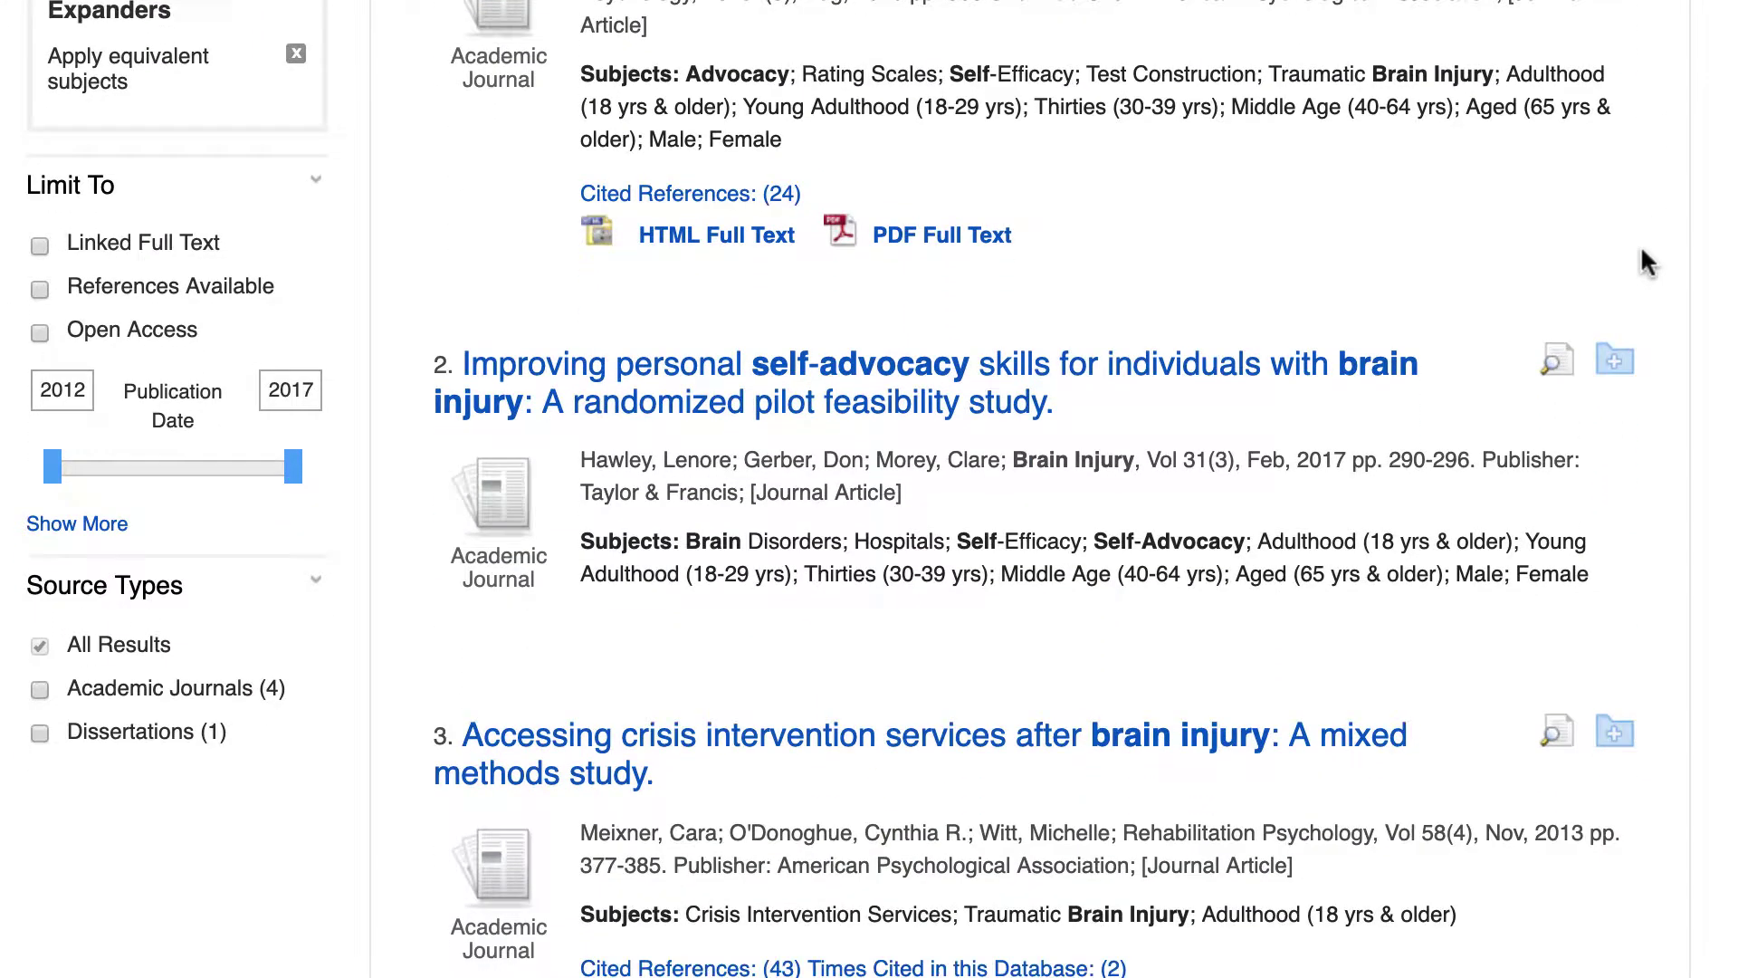
pyautogui.click(1043, 418)
pyautogui.scroll(-15, 581, 776)
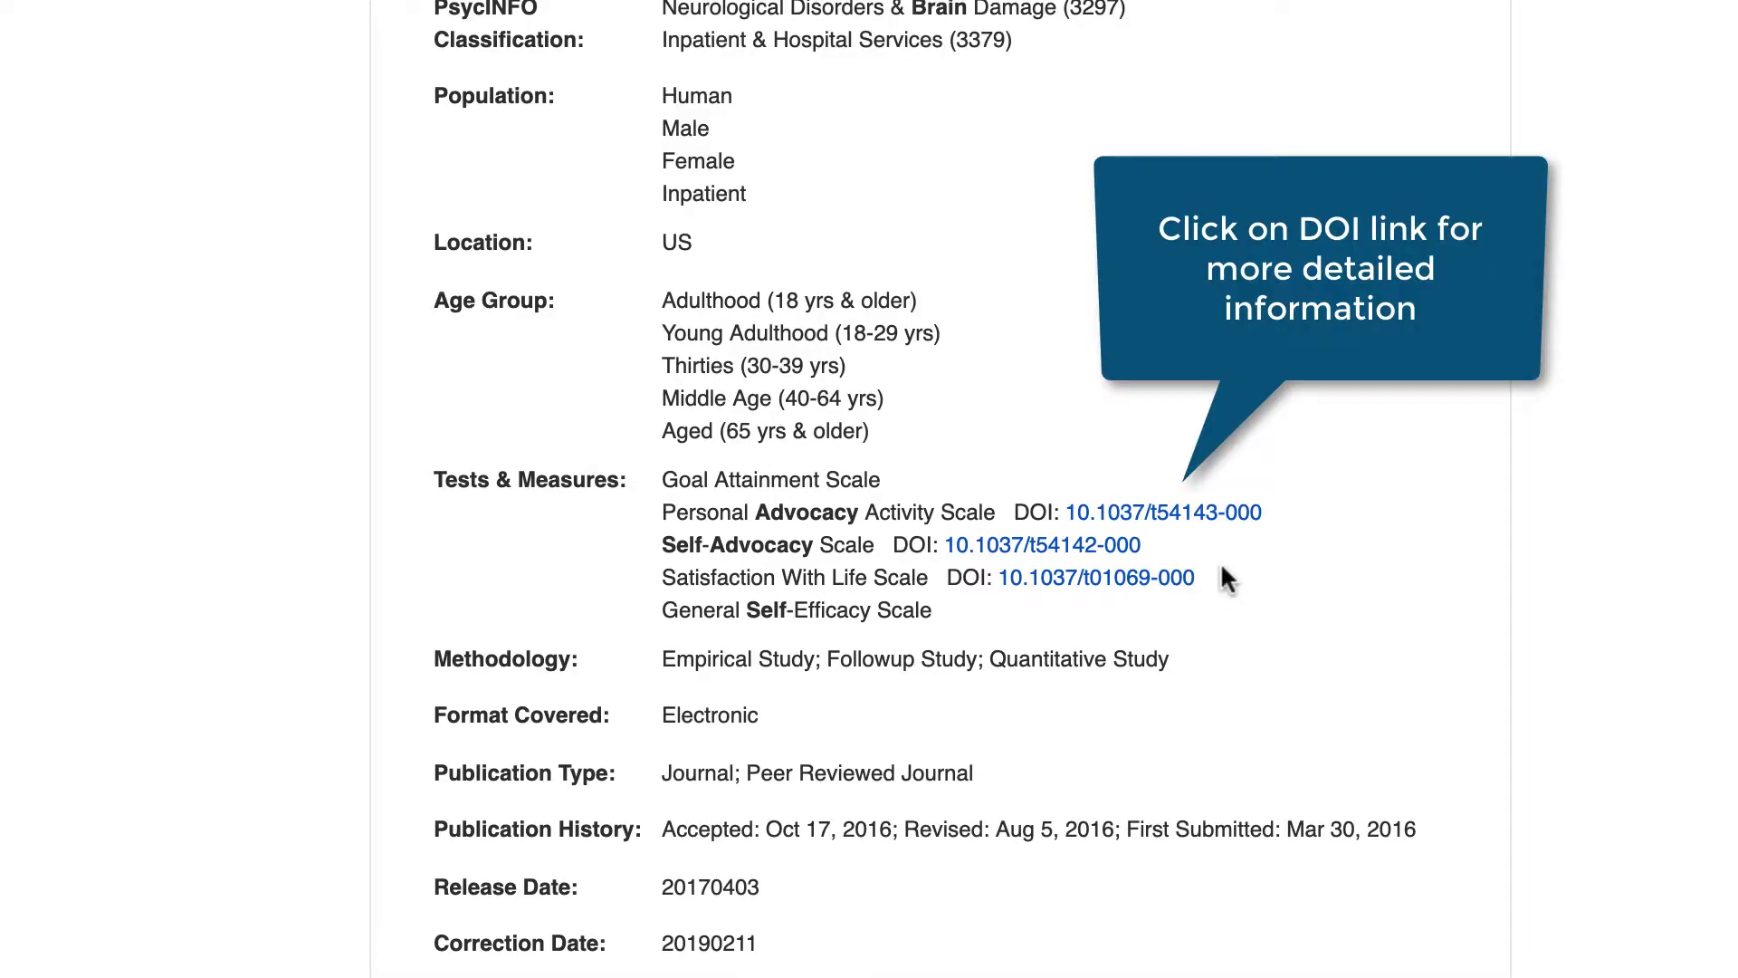
# Step: Open the Personal Advocacy Activity Scale (PAAS) test record via its DOI link and read through it
pyautogui.click(1177, 514)
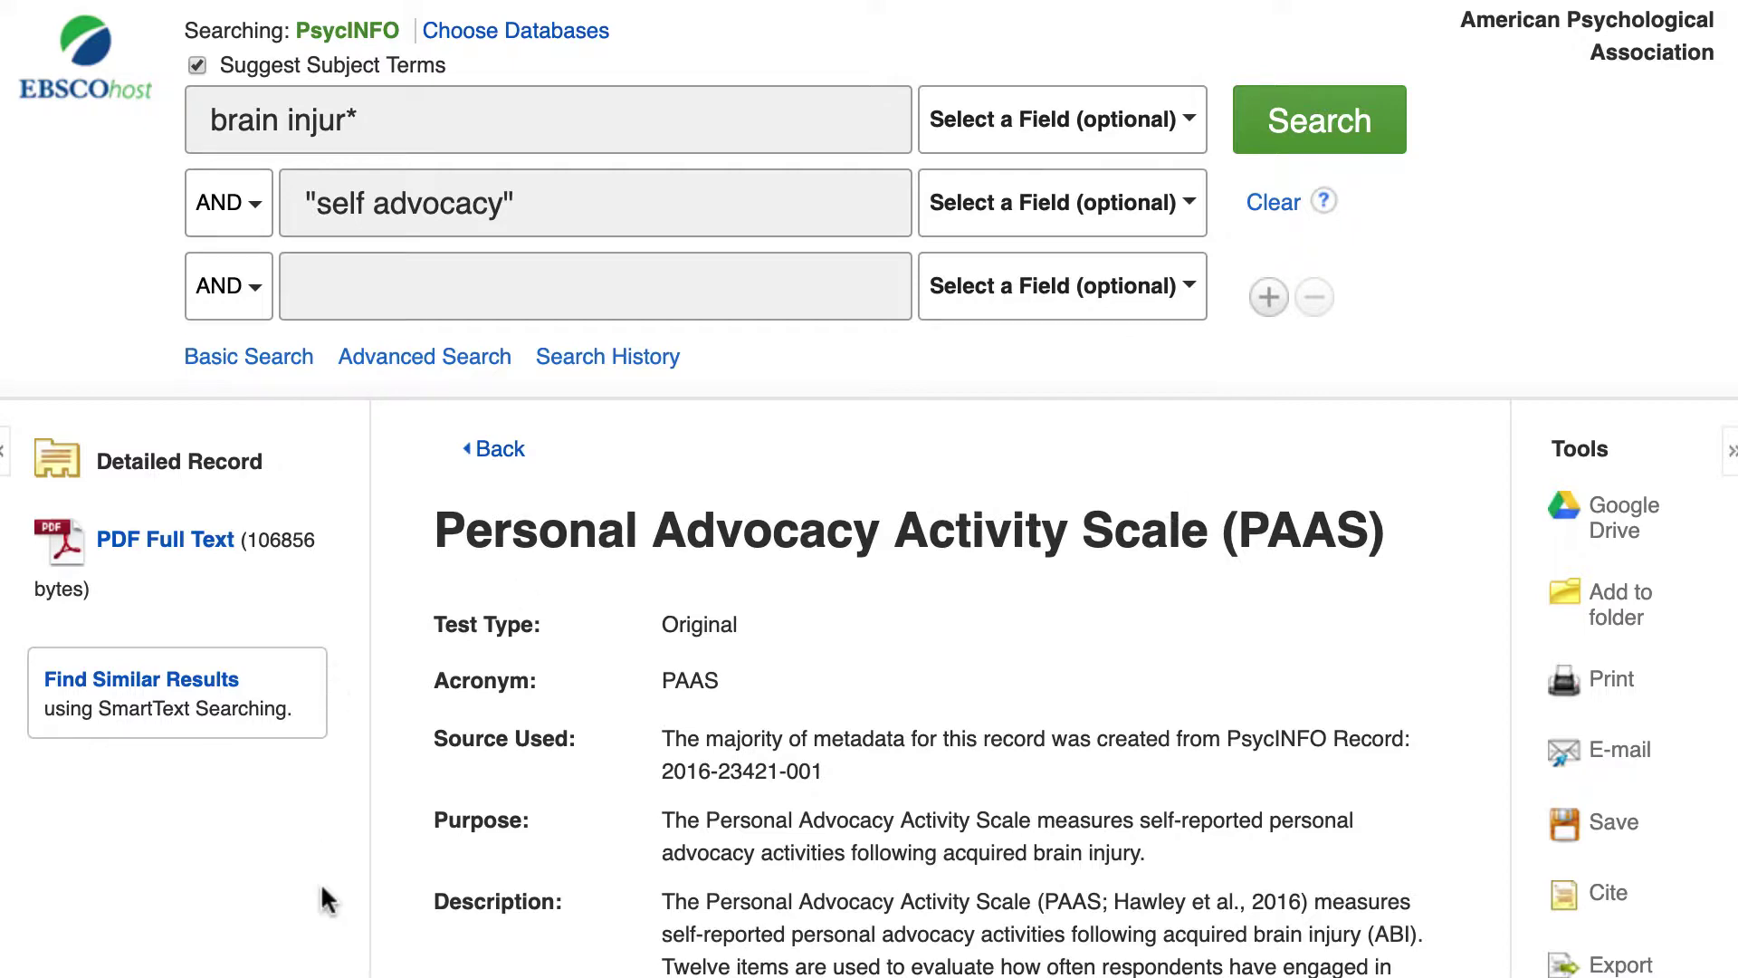
pyautogui.scroll(-5, 326, 899)
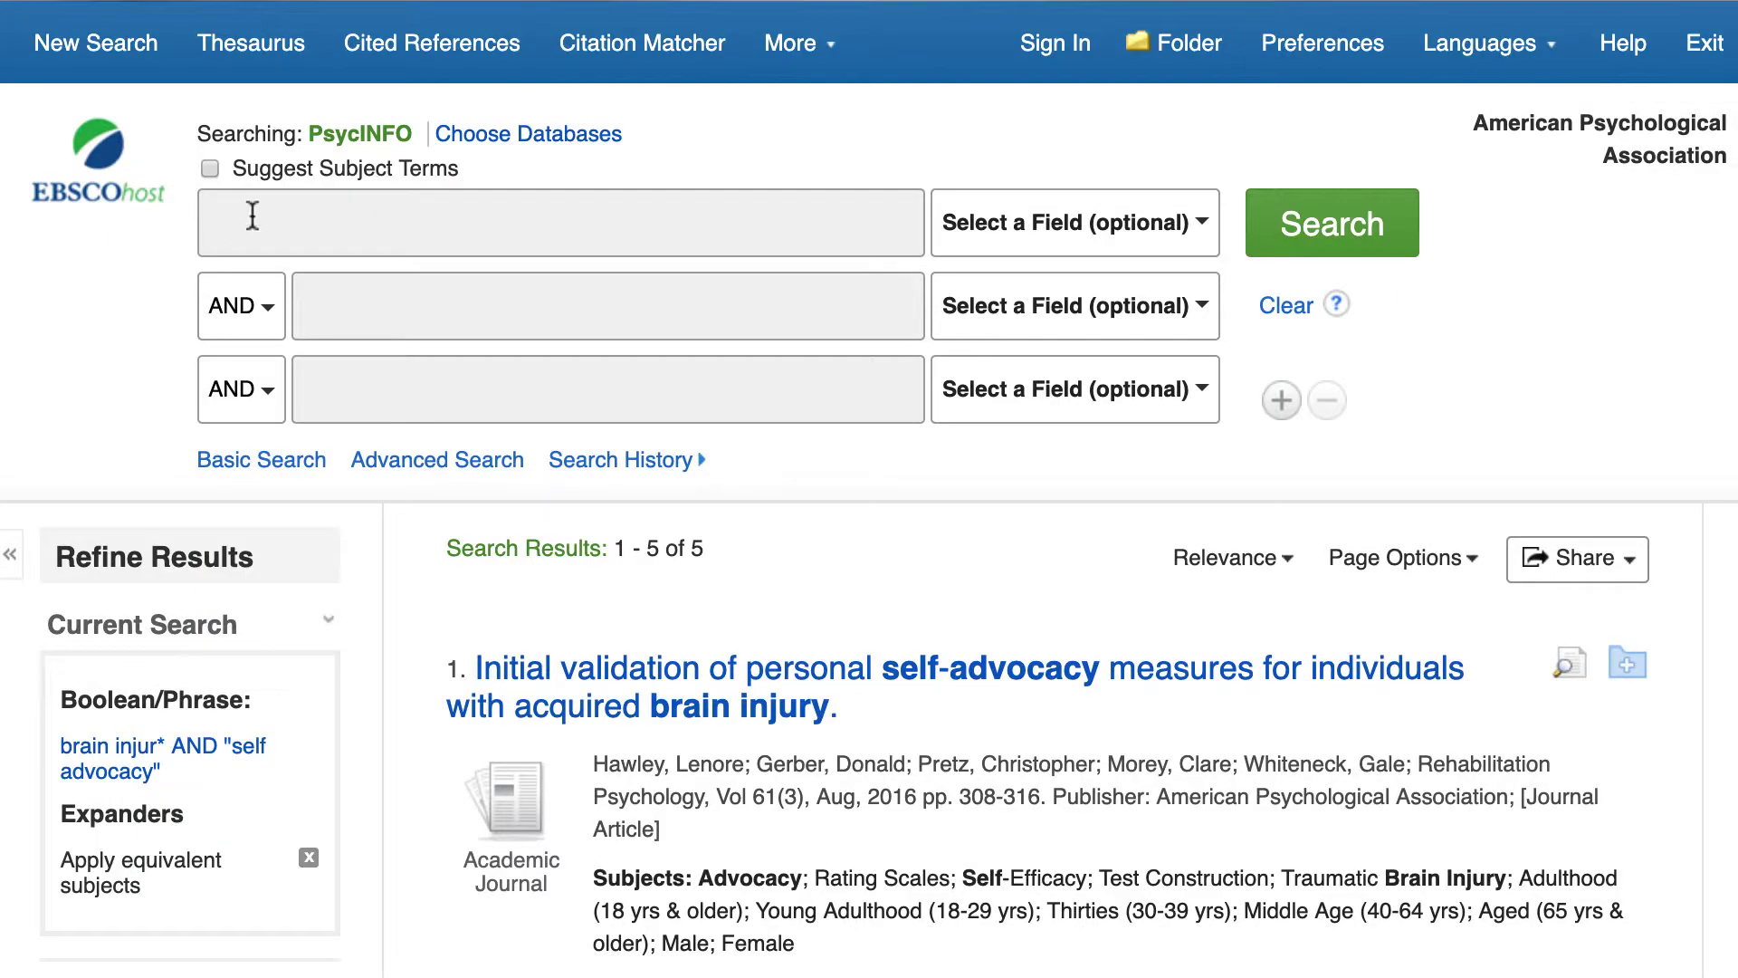
# Step: Search the pasted "self advocacy scale" phrase limited to the TM Tests & Measures field
pyautogui.click(246, 218)
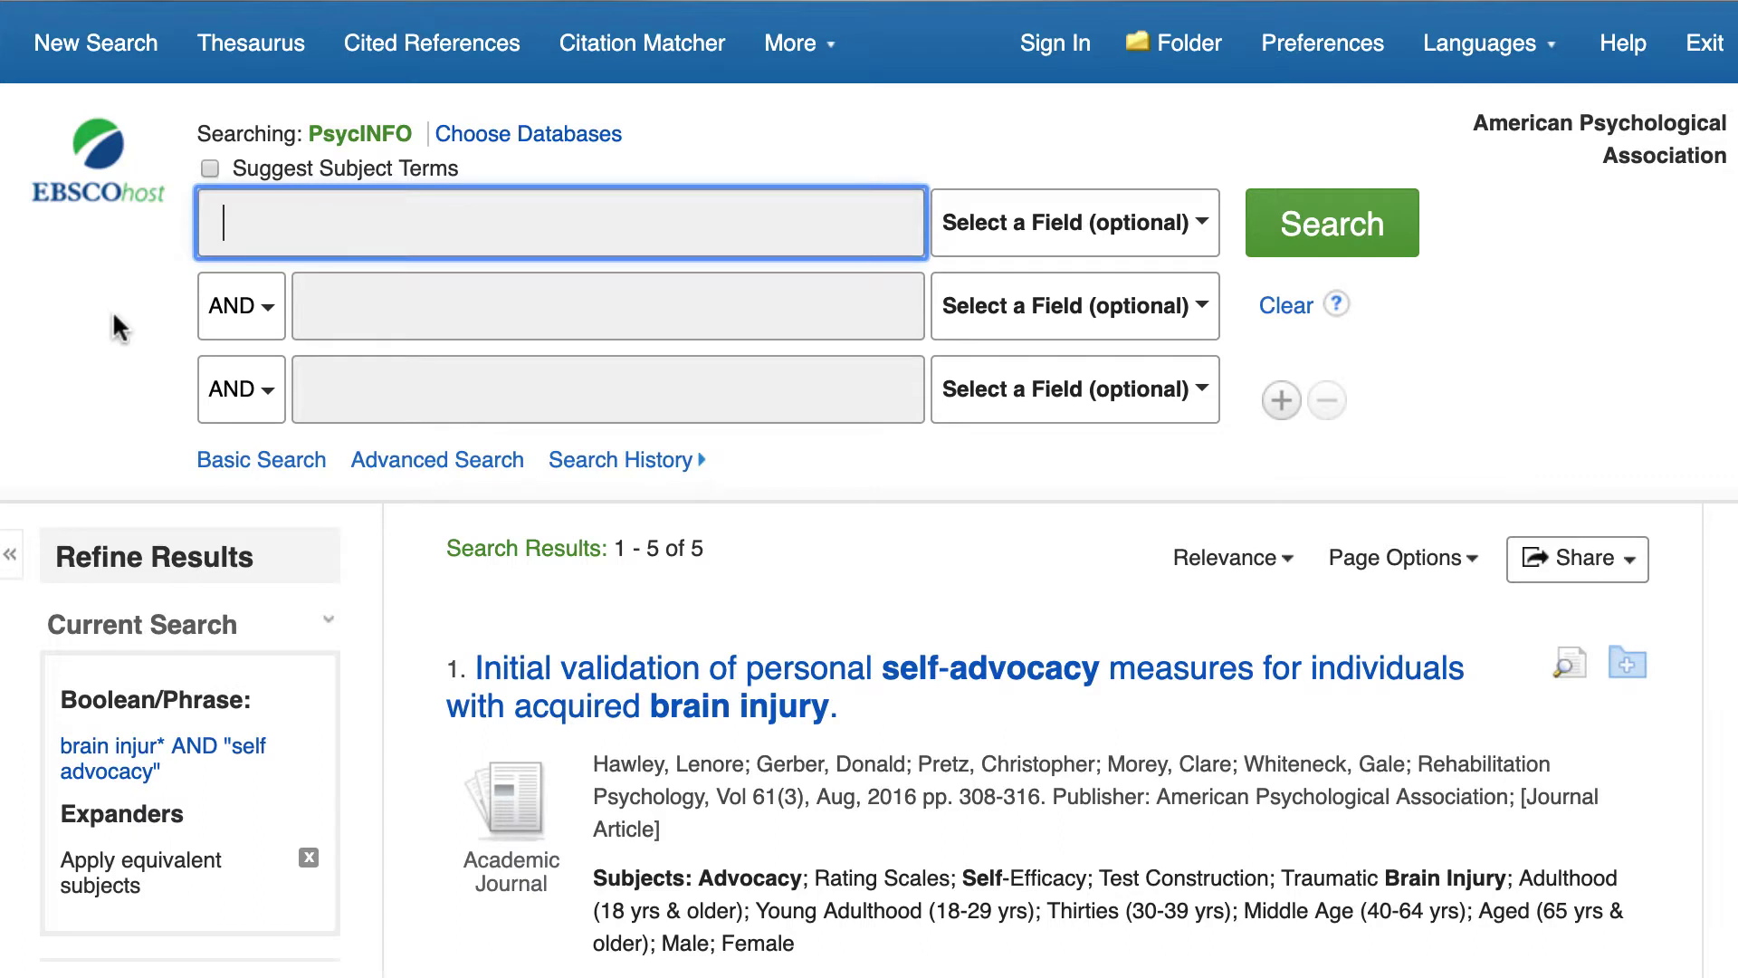
pyautogui.write('"self advocacy scale"')
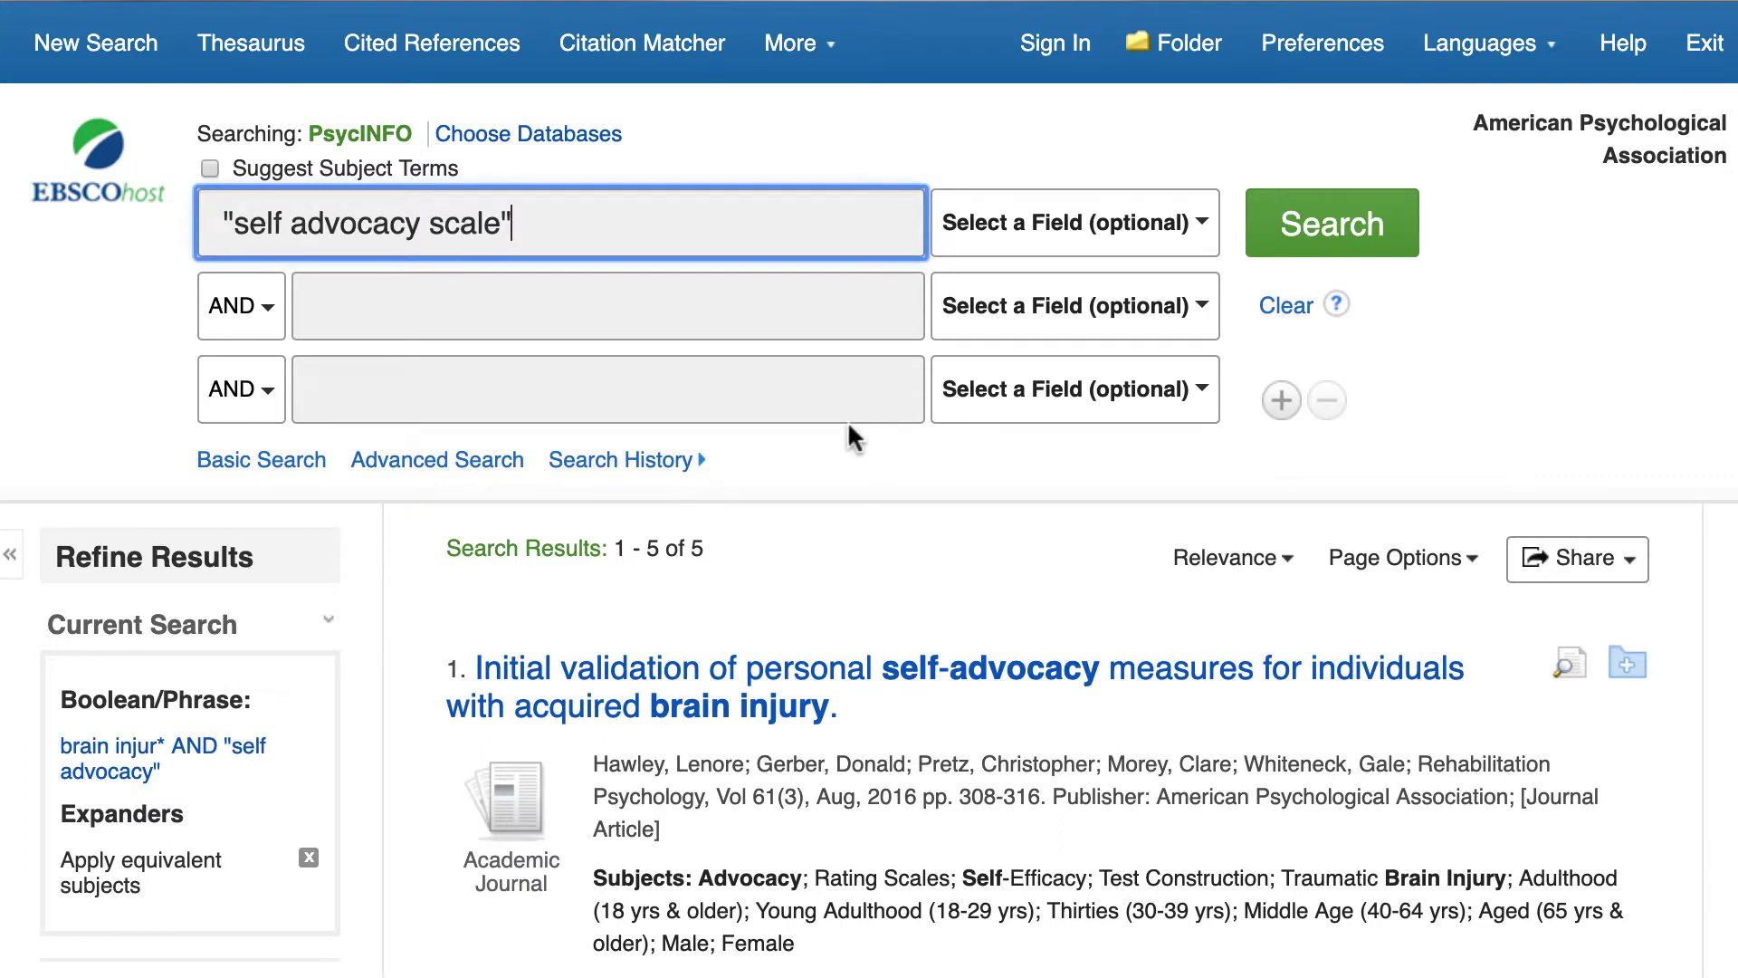
pyautogui.click(1203, 228)
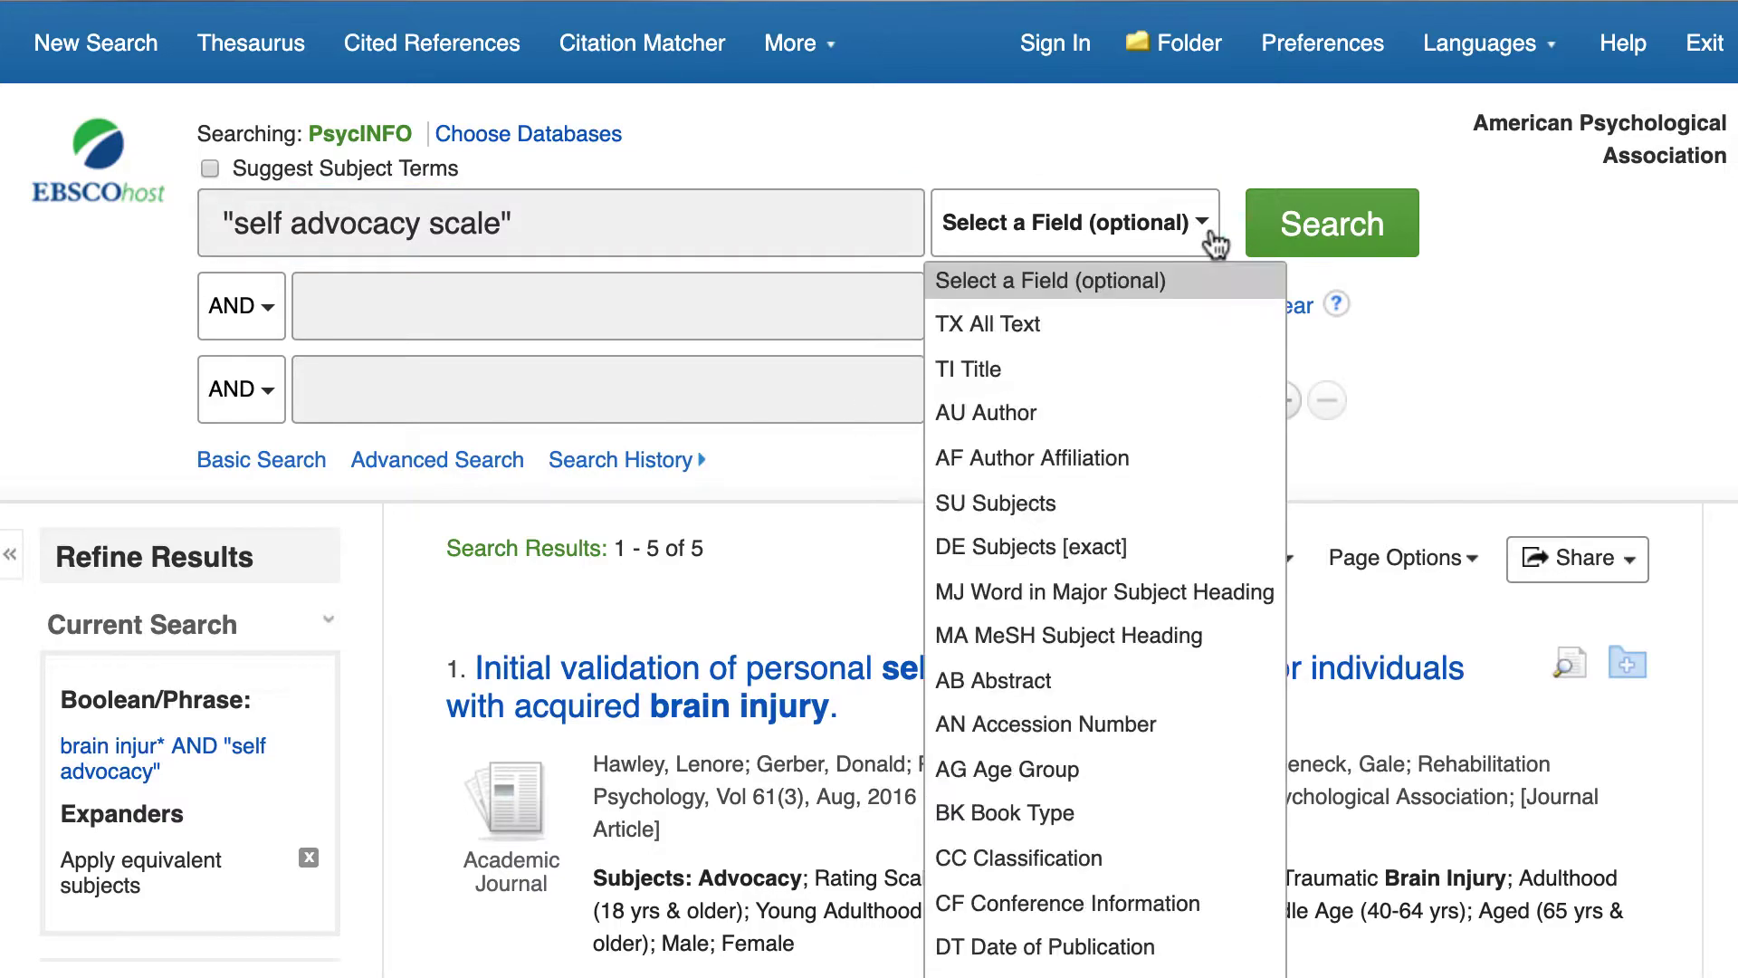
pyautogui.scroll(-15, 1100, 602)
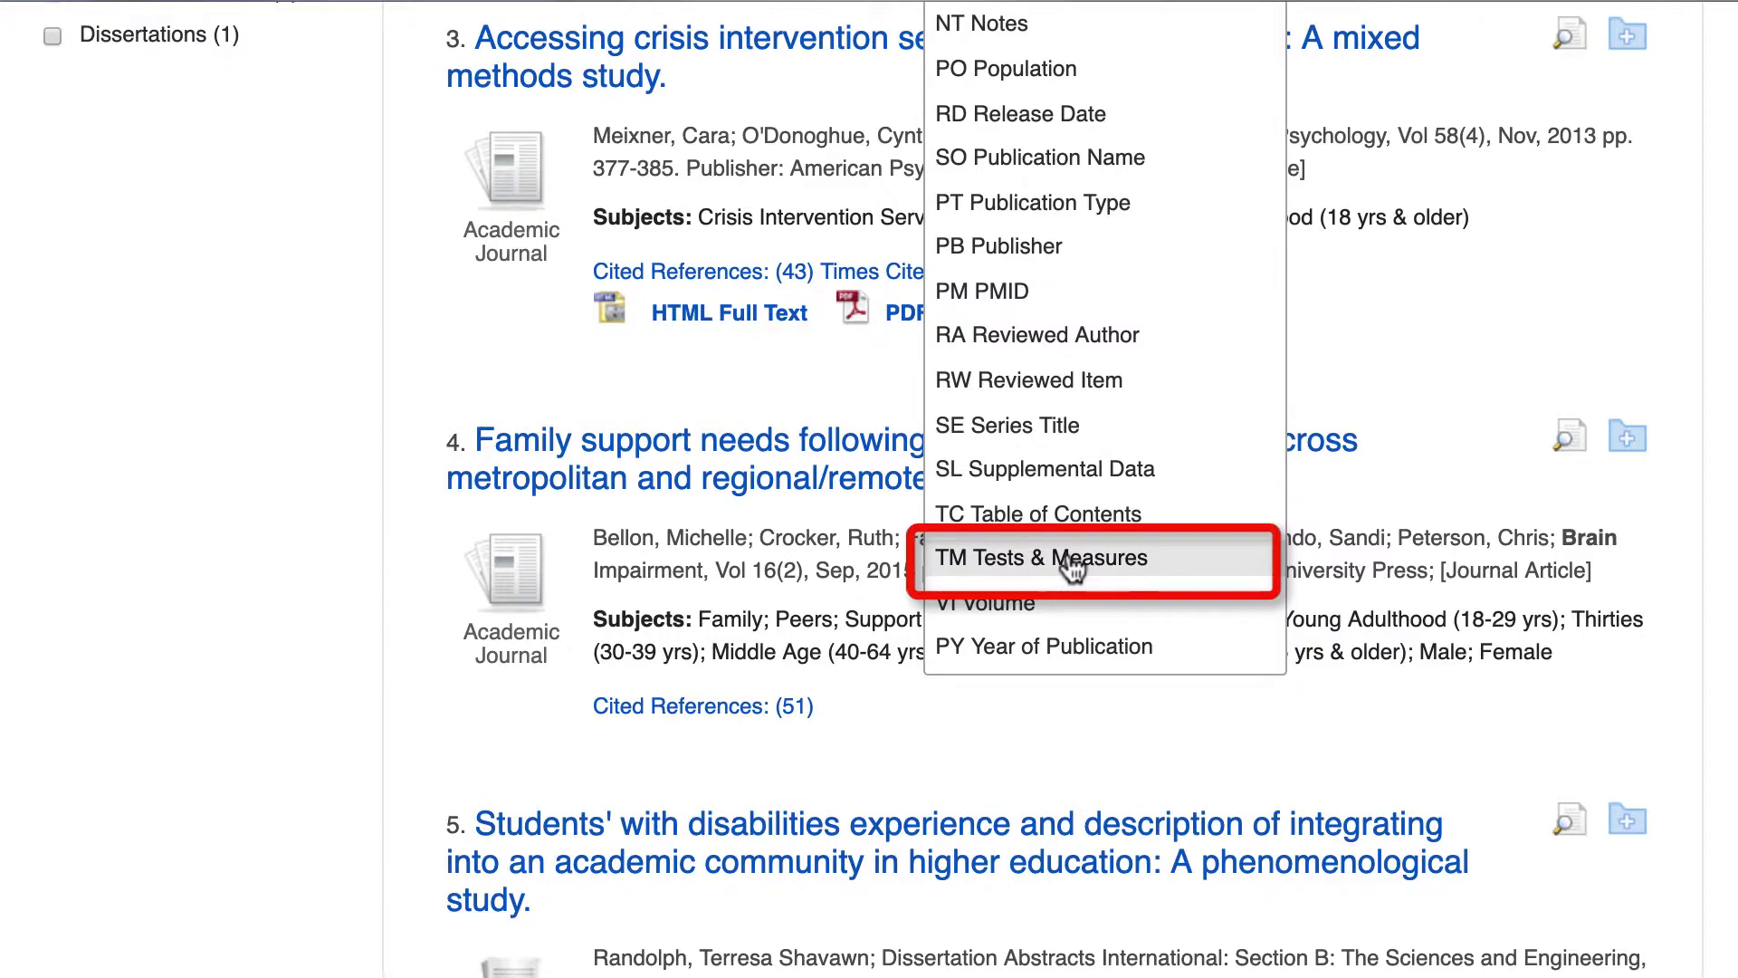
pyautogui.click(1072, 575)
pyautogui.scroll(15, 1041, 453)
pyautogui.click(1314, 234)
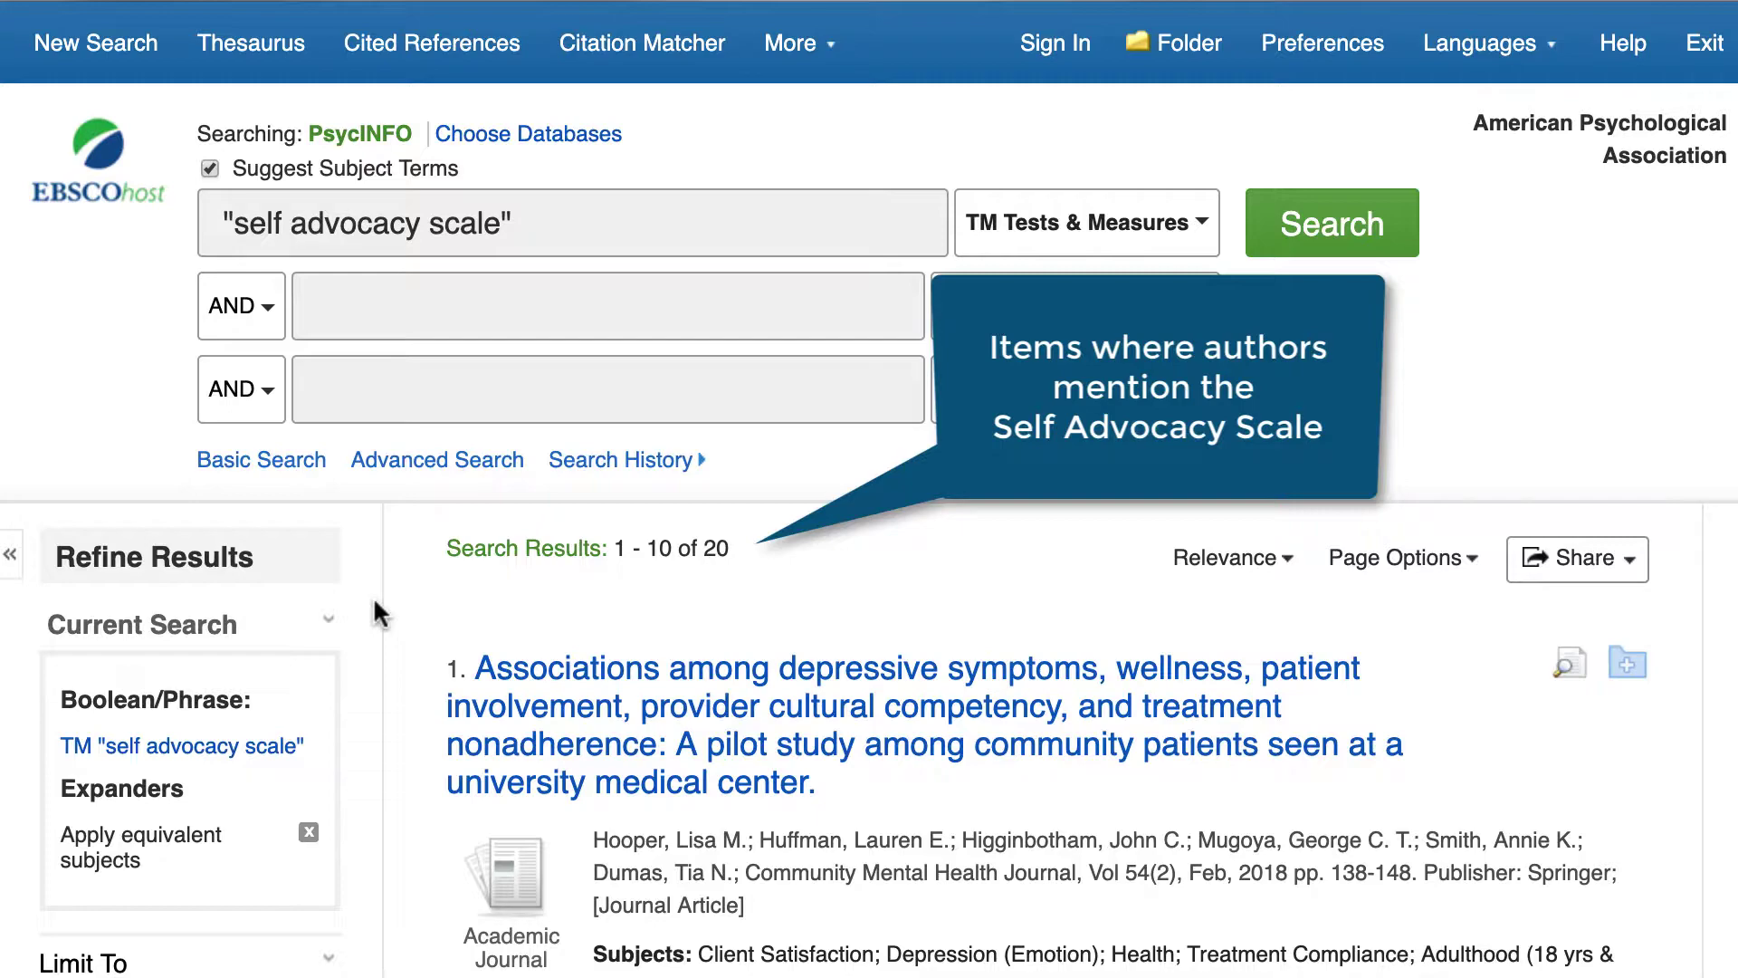
# Step: Open result 5, the self-advocacy measures validation study record
pyautogui.scroll(-7, 373, 596)
pyautogui.scroll(-14, 373, 592)
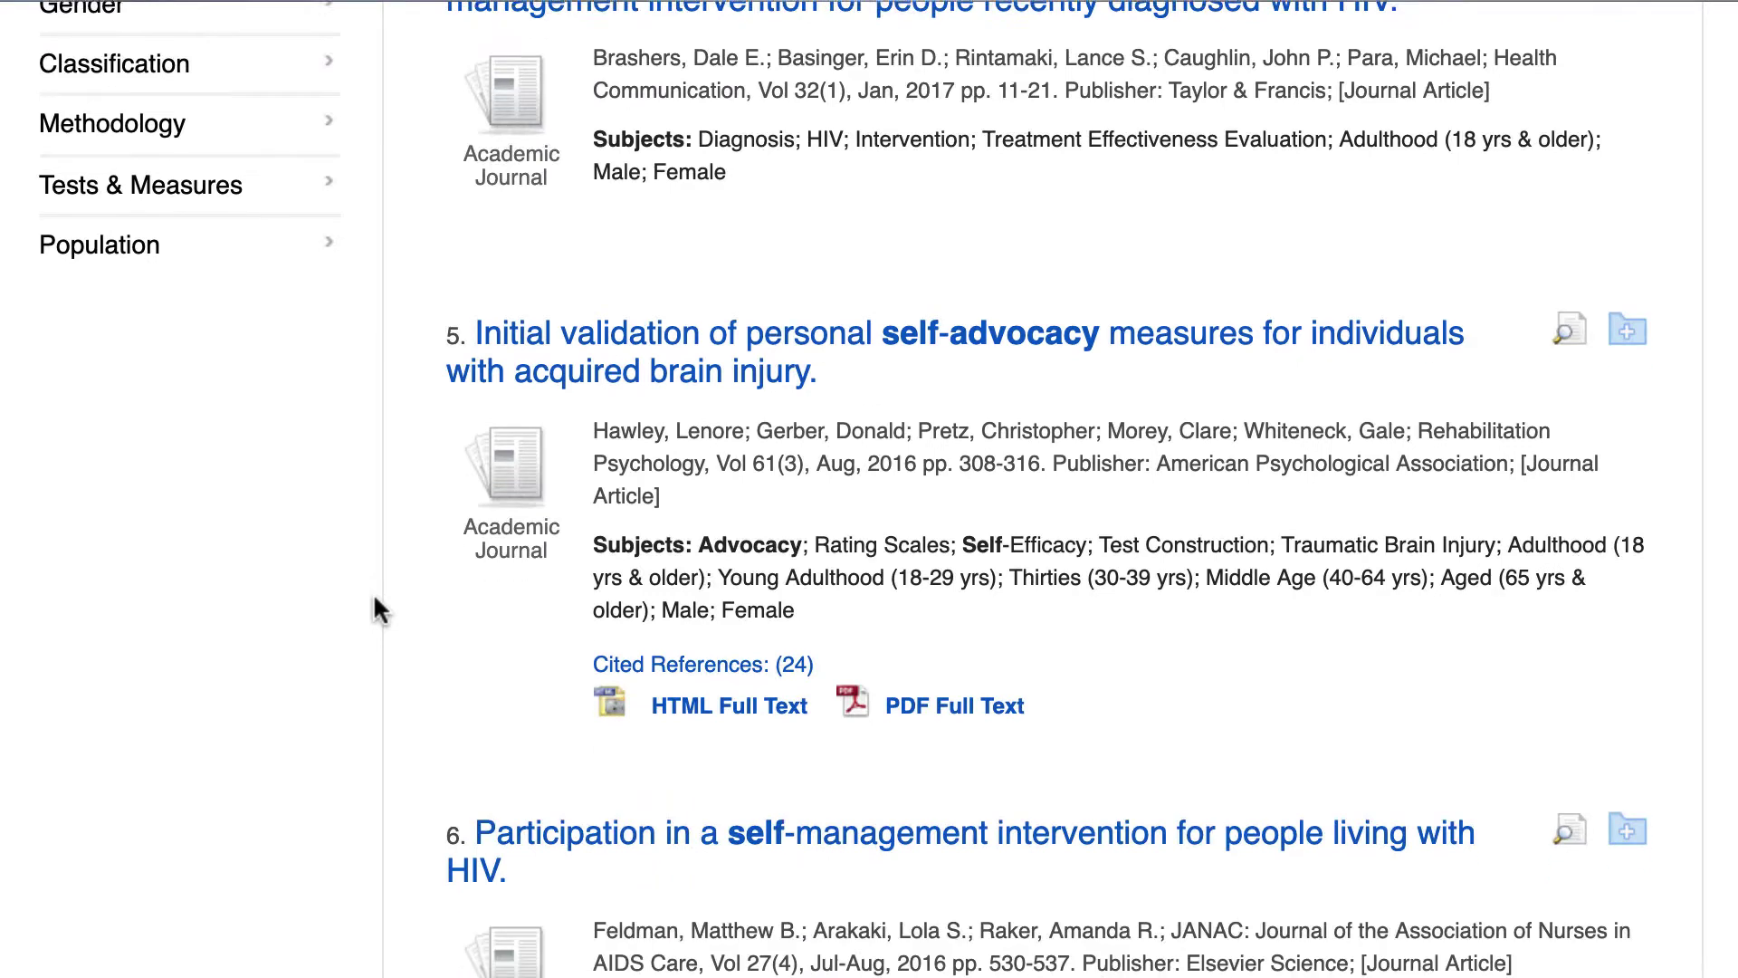
pyautogui.click(883, 342)
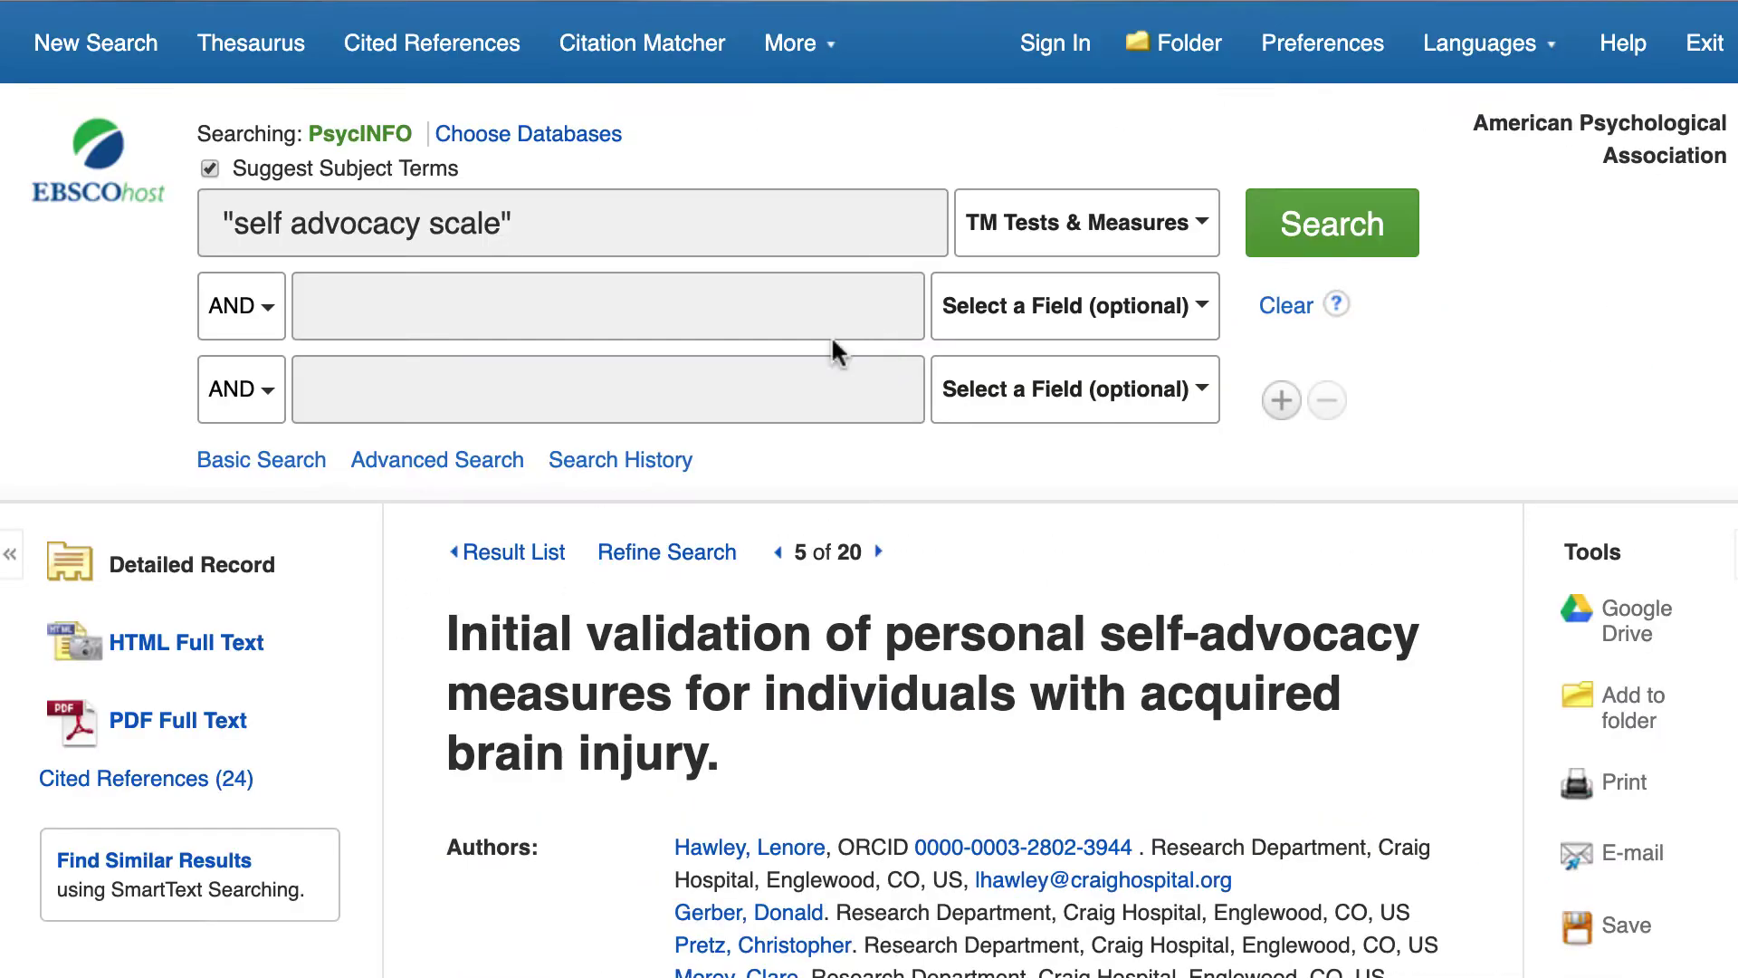
# Step: Highlight the [Appended] tag beside the Self-Advocacy Scale under Tests & Measures
pyautogui.scroll(-20, 387, 688)
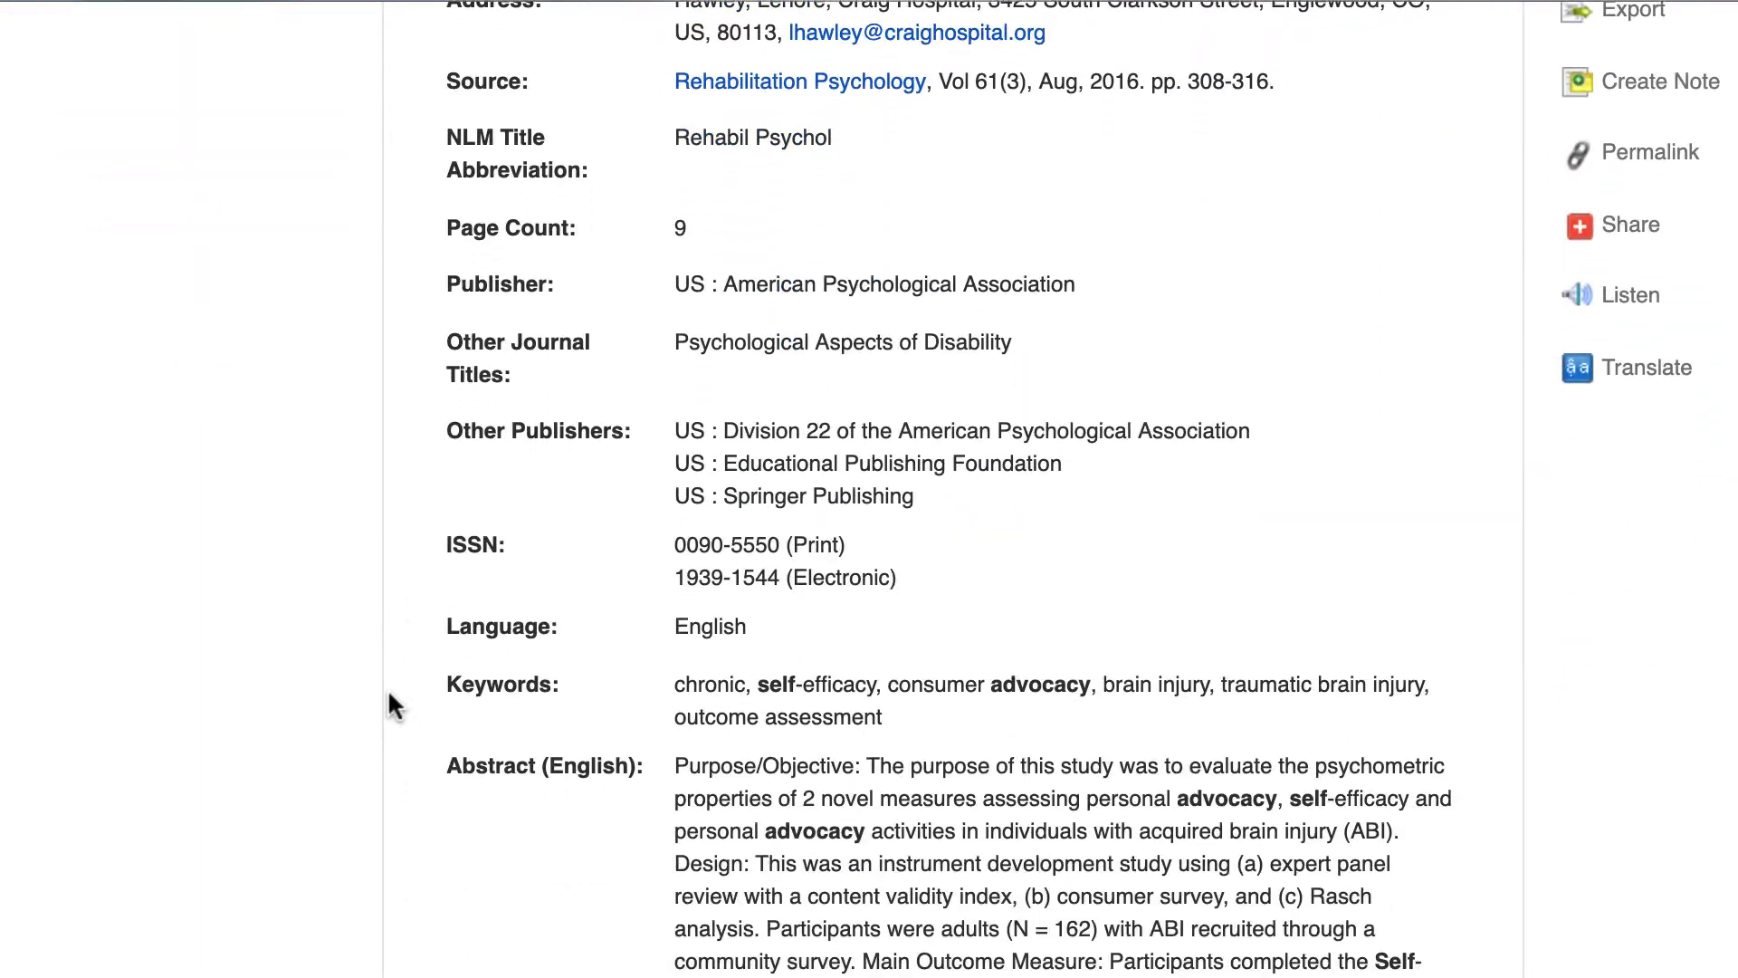
pyautogui.scroll(-20, 388, 688)
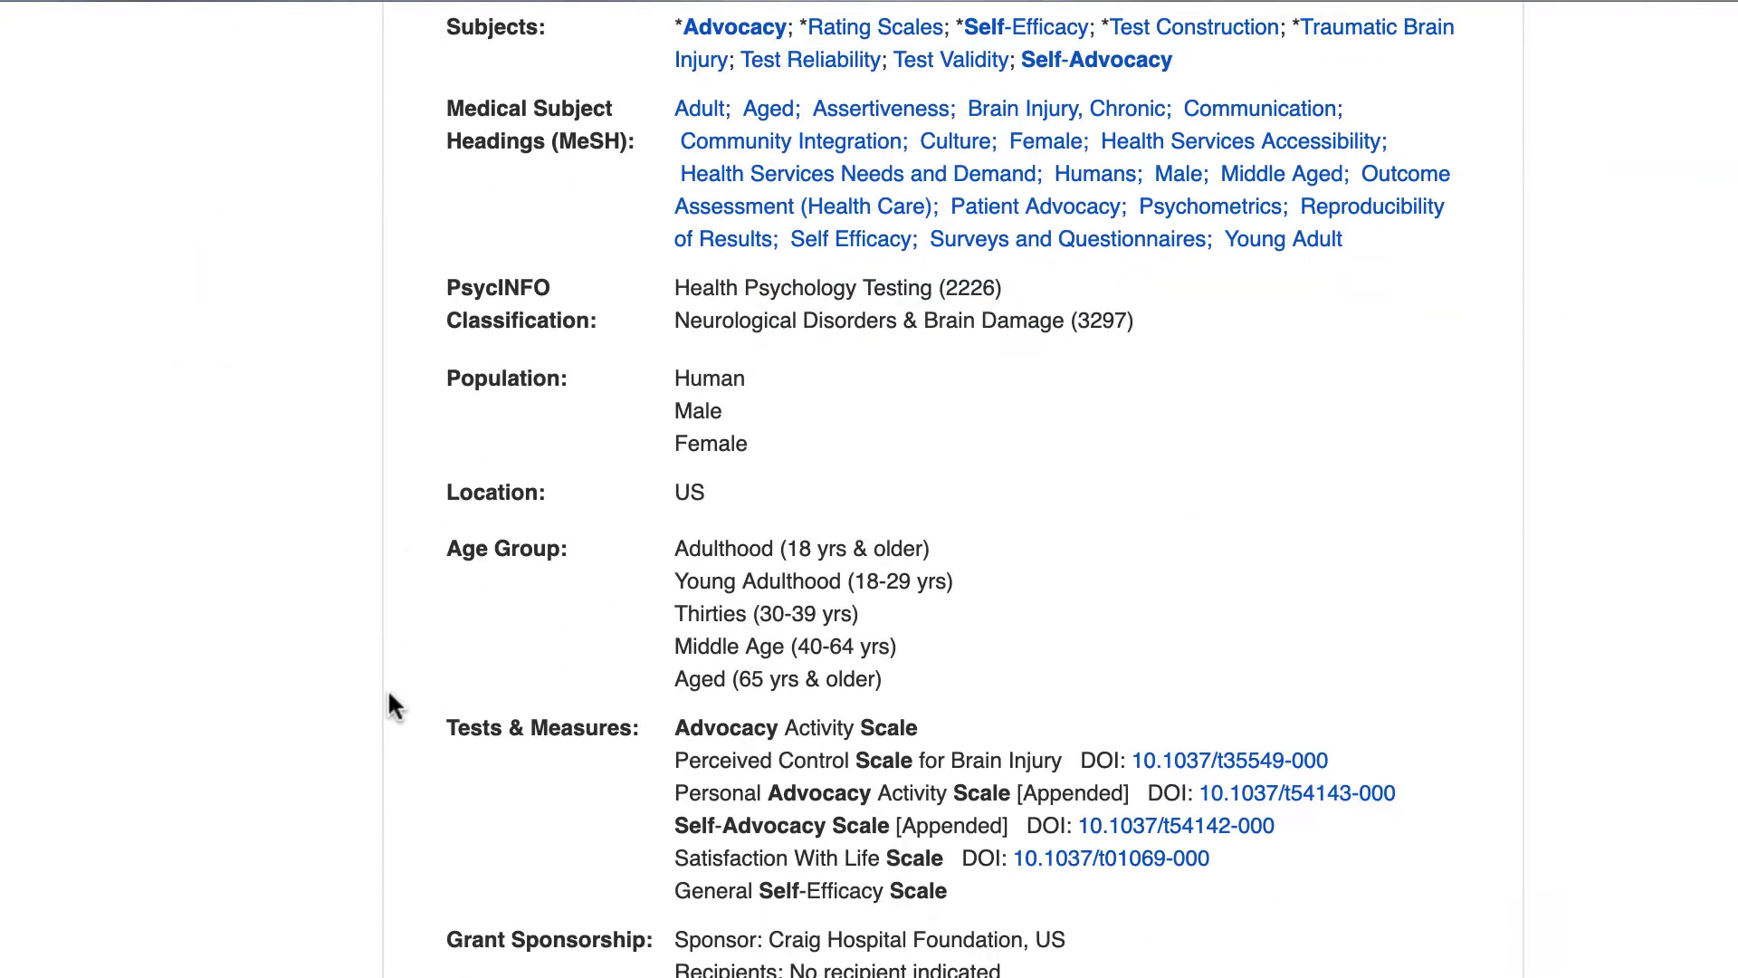
pyautogui.scroll(-3, 387, 688)
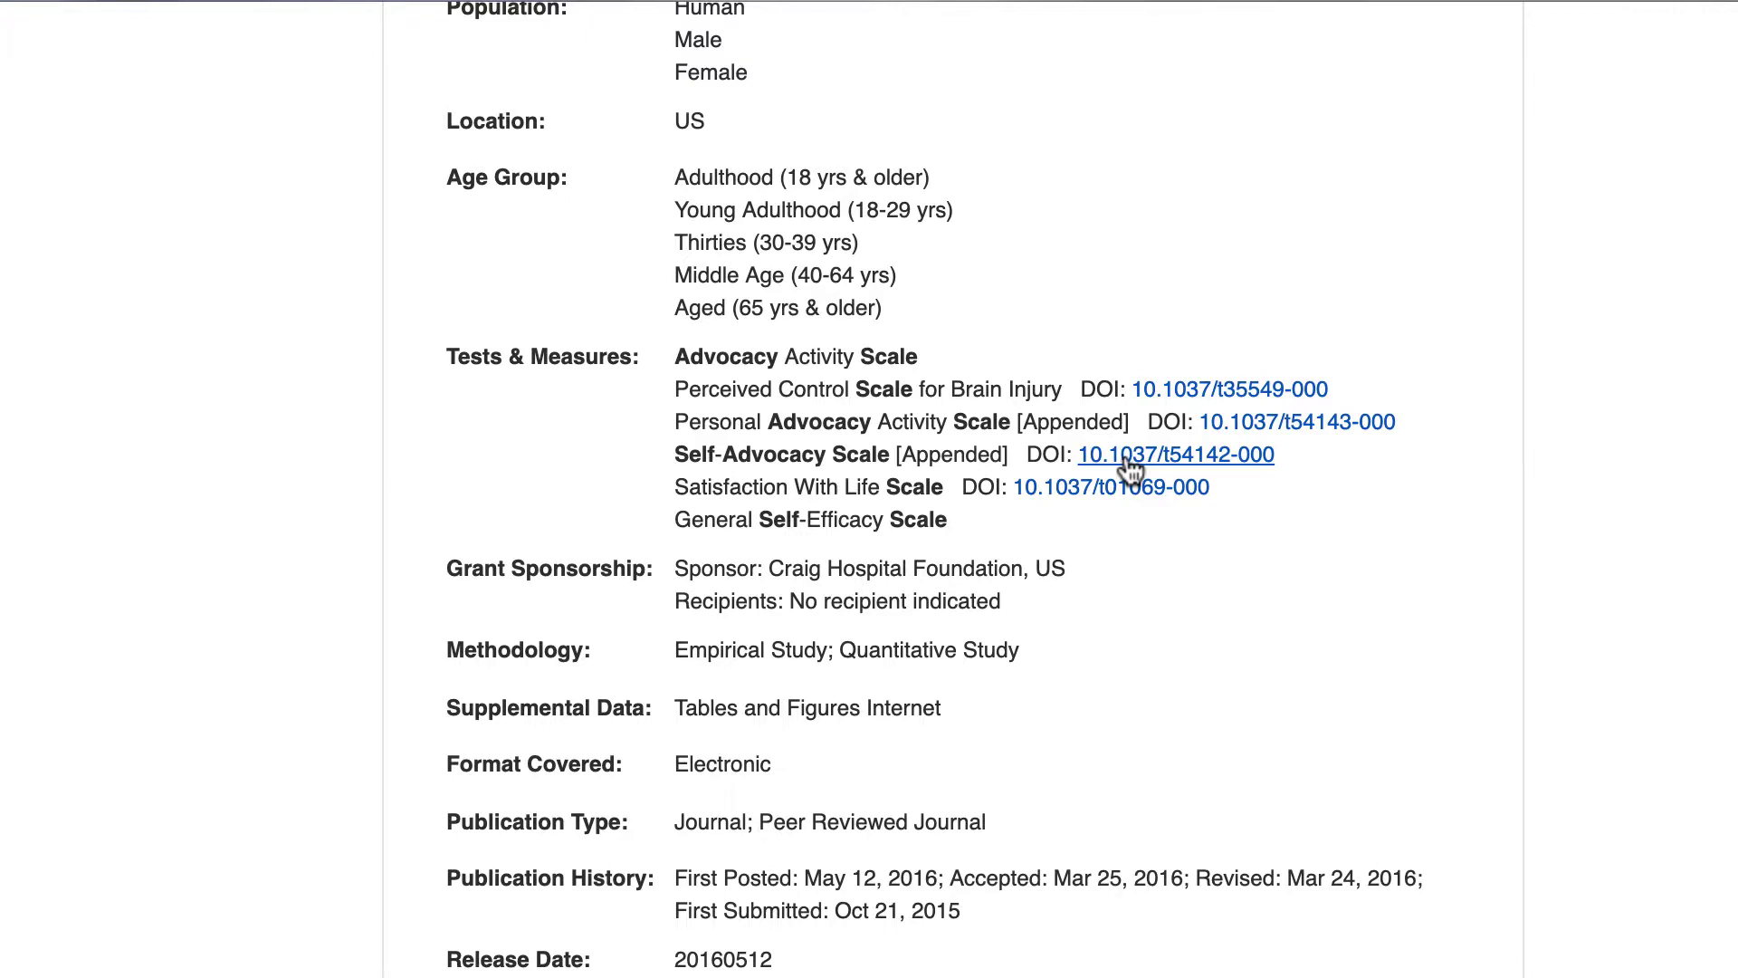
pyautogui.moveTo(1010, 454); pyautogui.dragTo(915, 421)
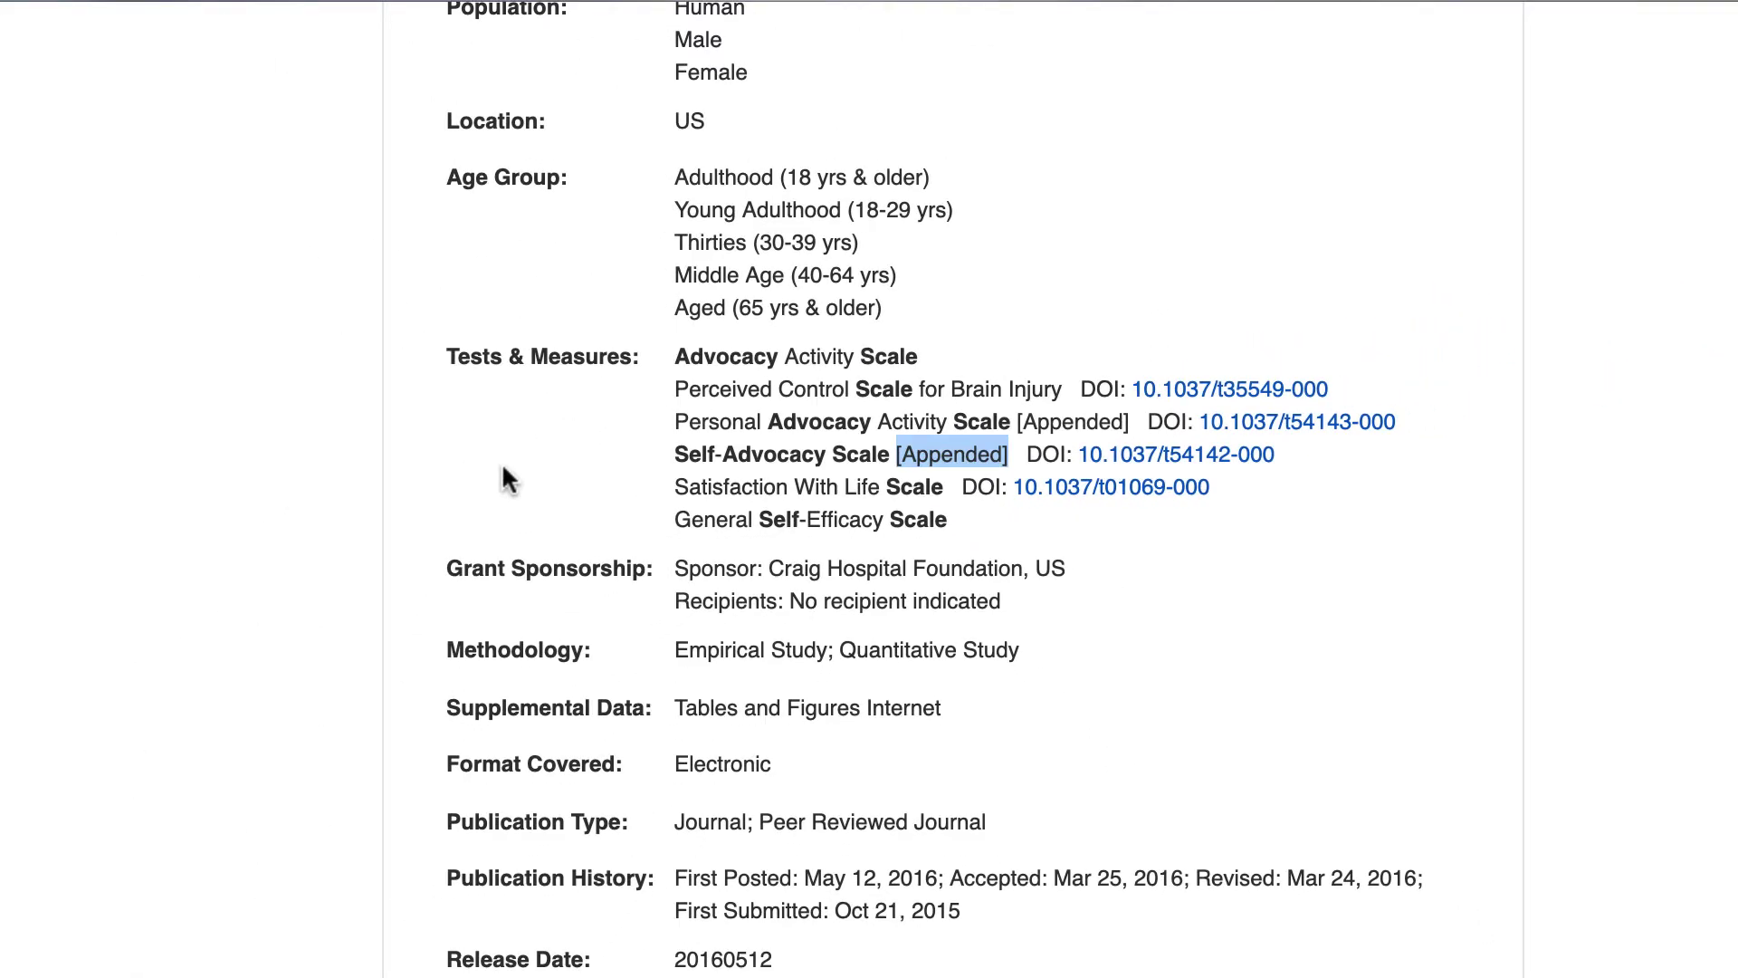
pyautogui.click(503, 467)
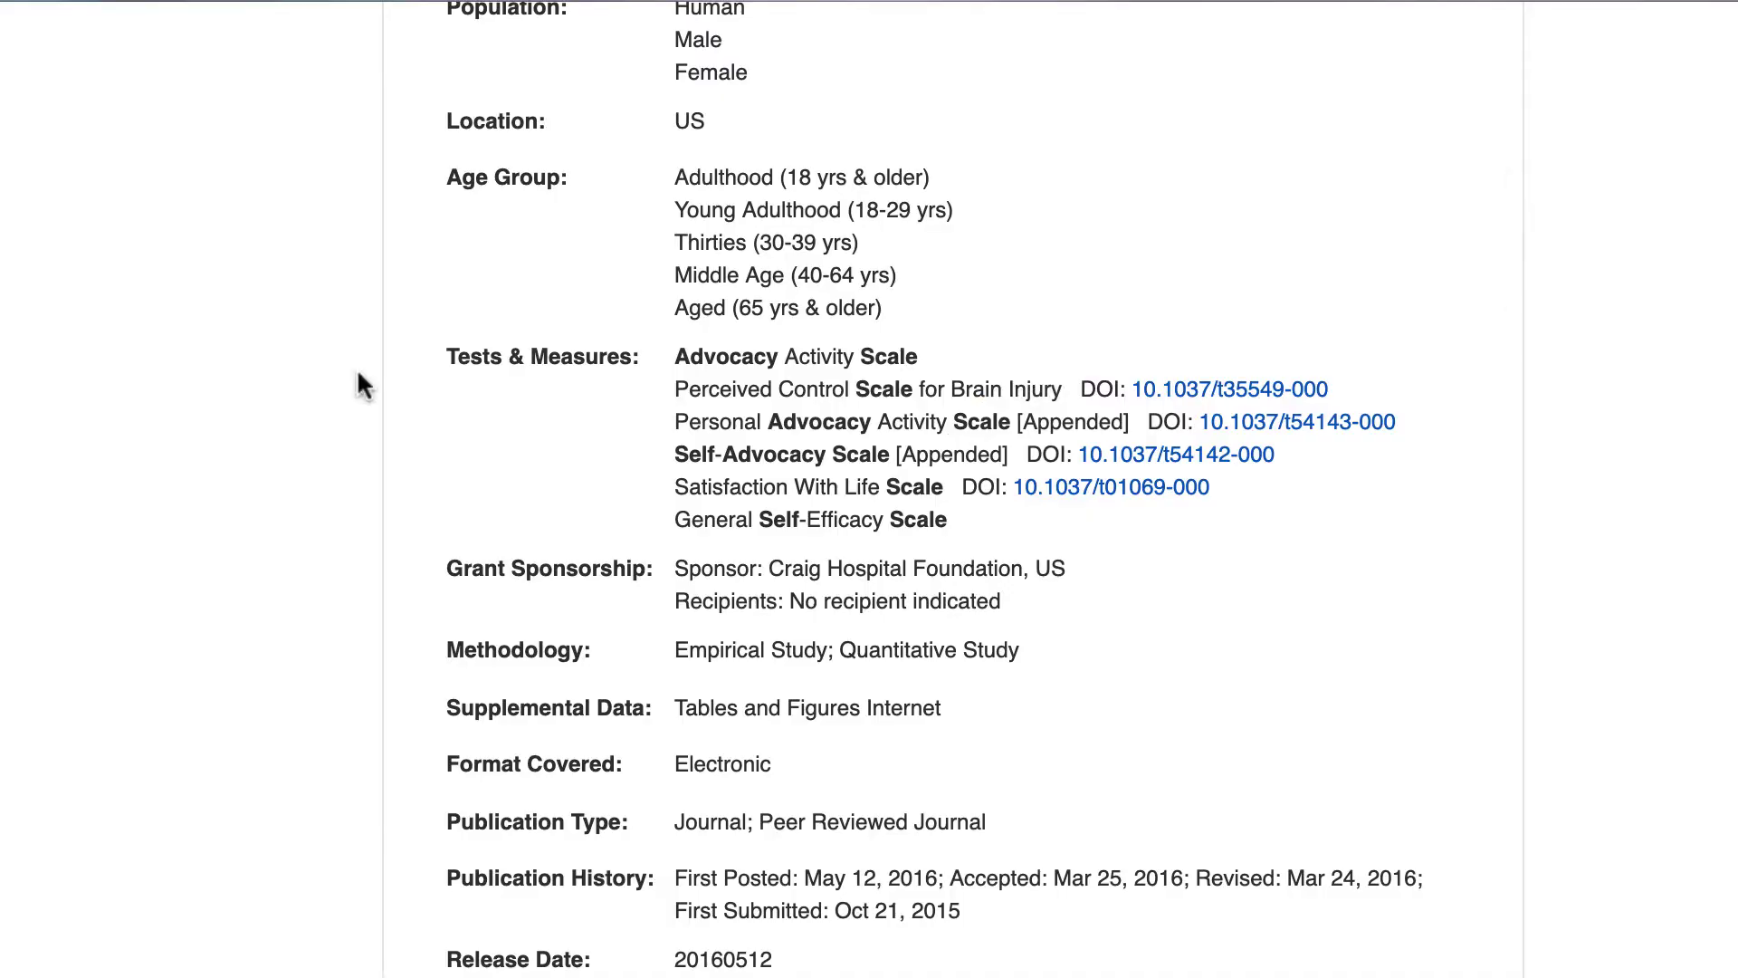
pyautogui.scroll(20, 355, 424)
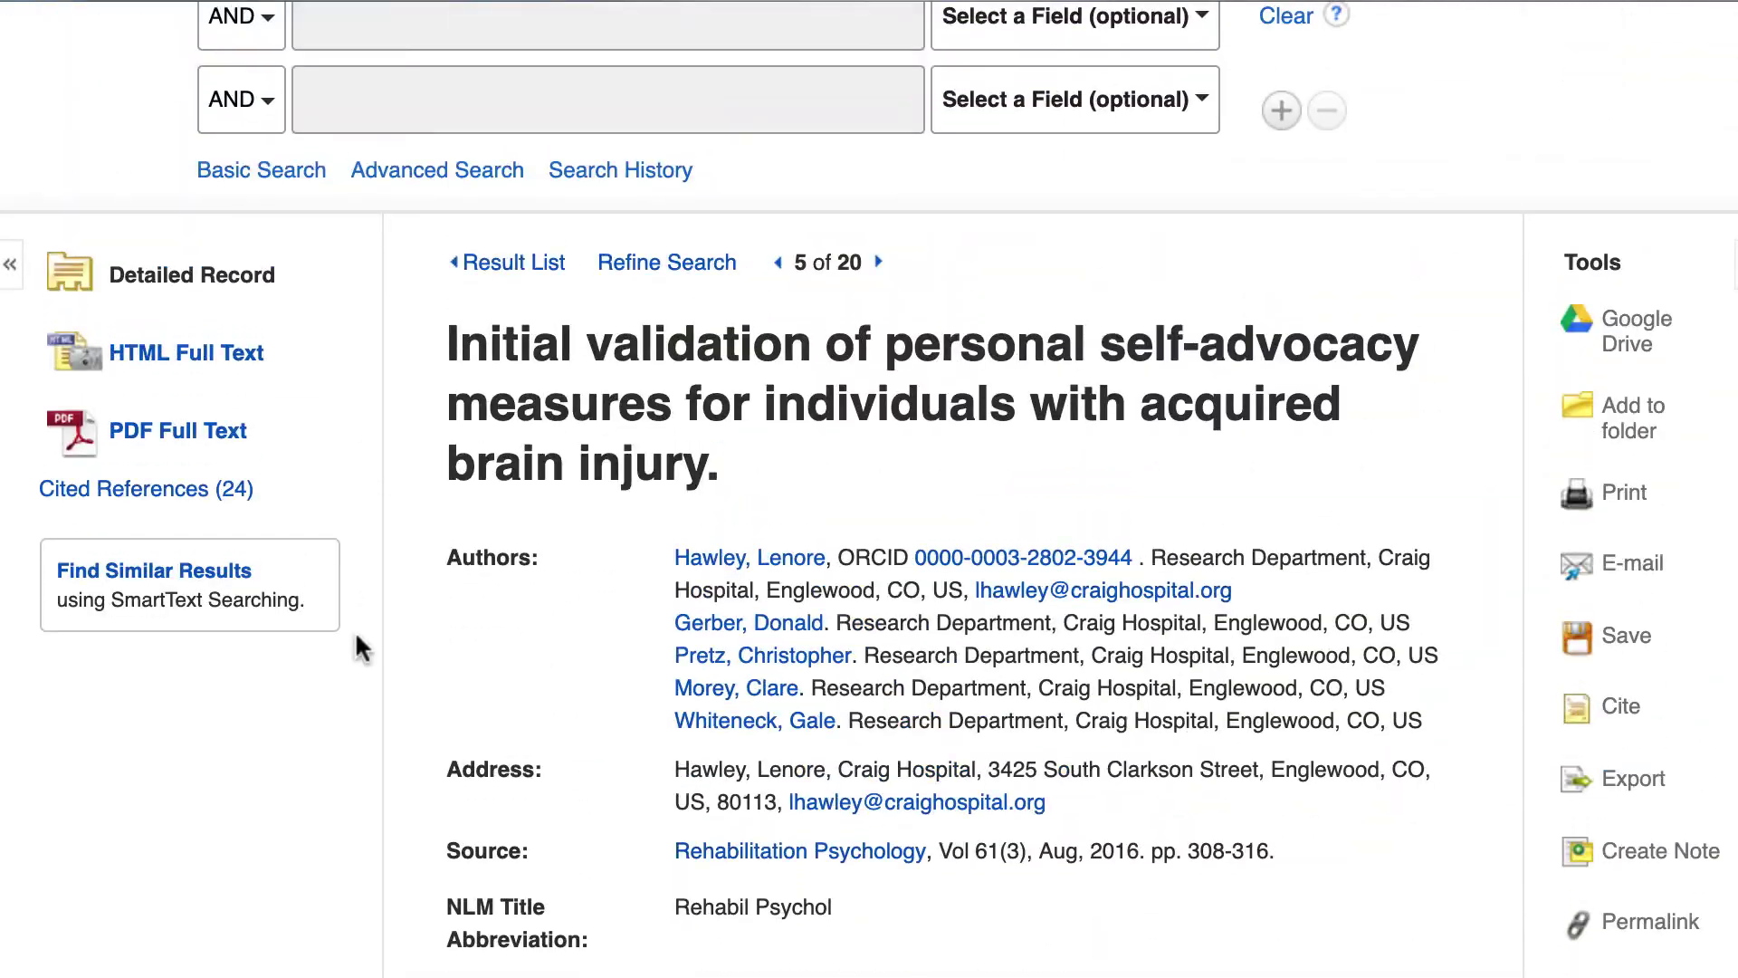
# Step: View the article's PDF Full Text
pyautogui.click(177, 431)
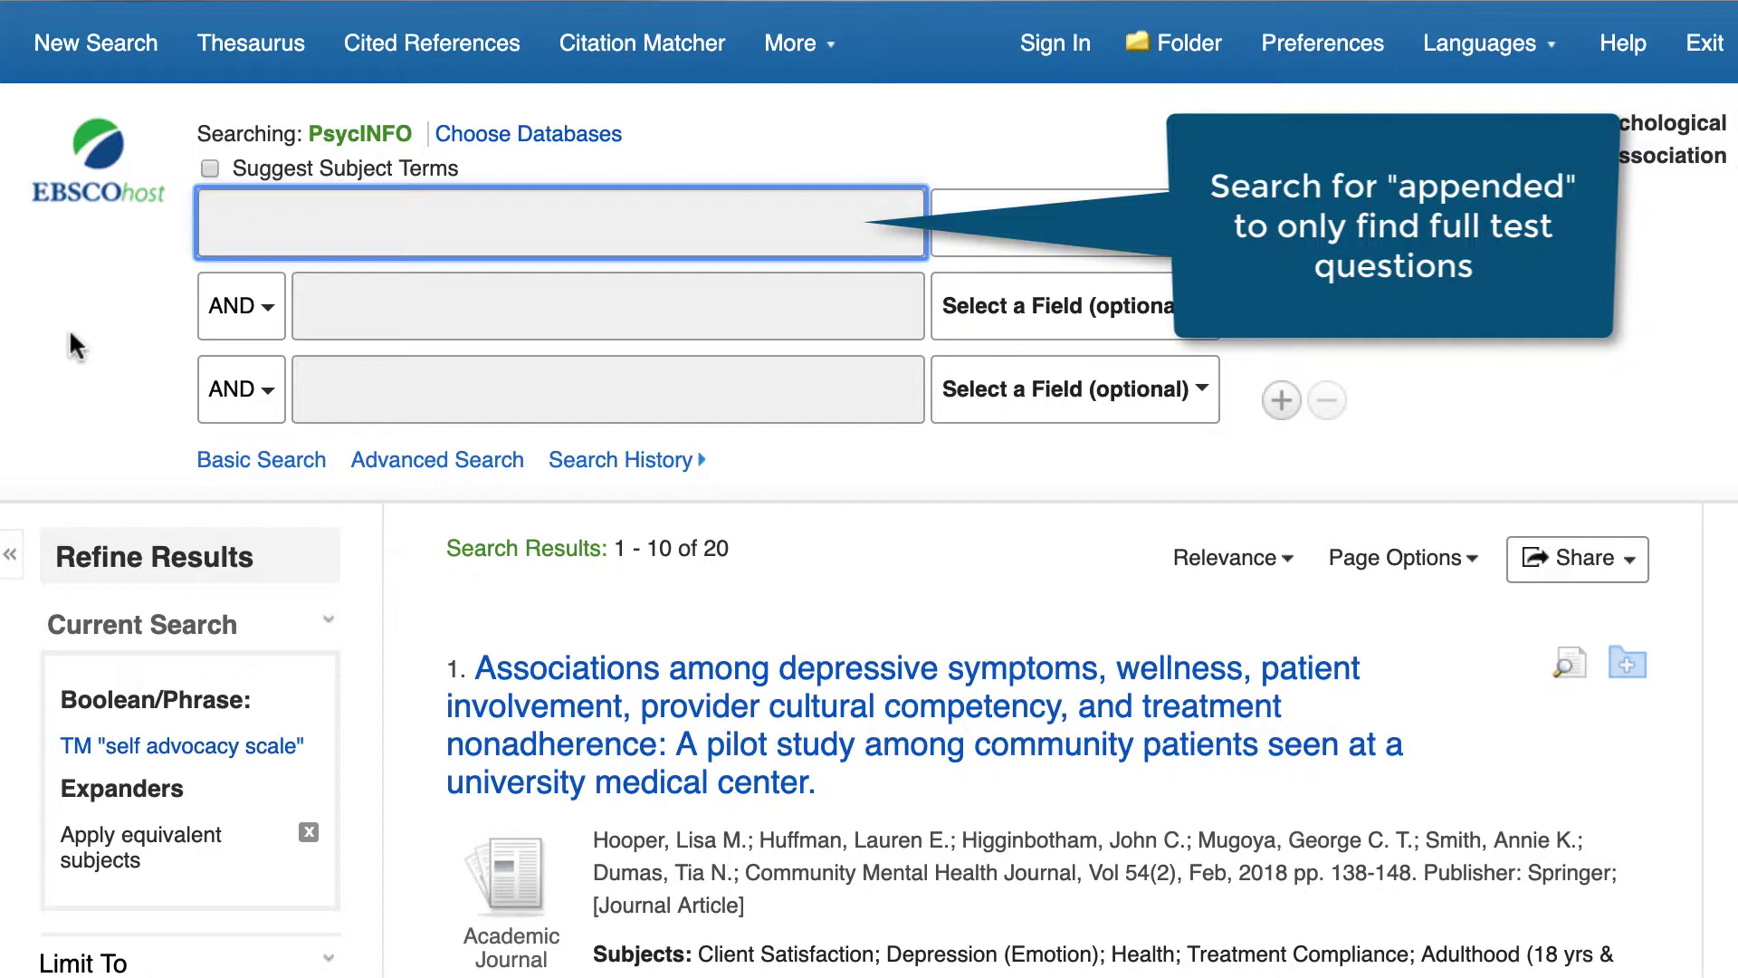
# Step: Enter brain injur* in the first box and appended in the second
pyautogui.write('brain injur*')
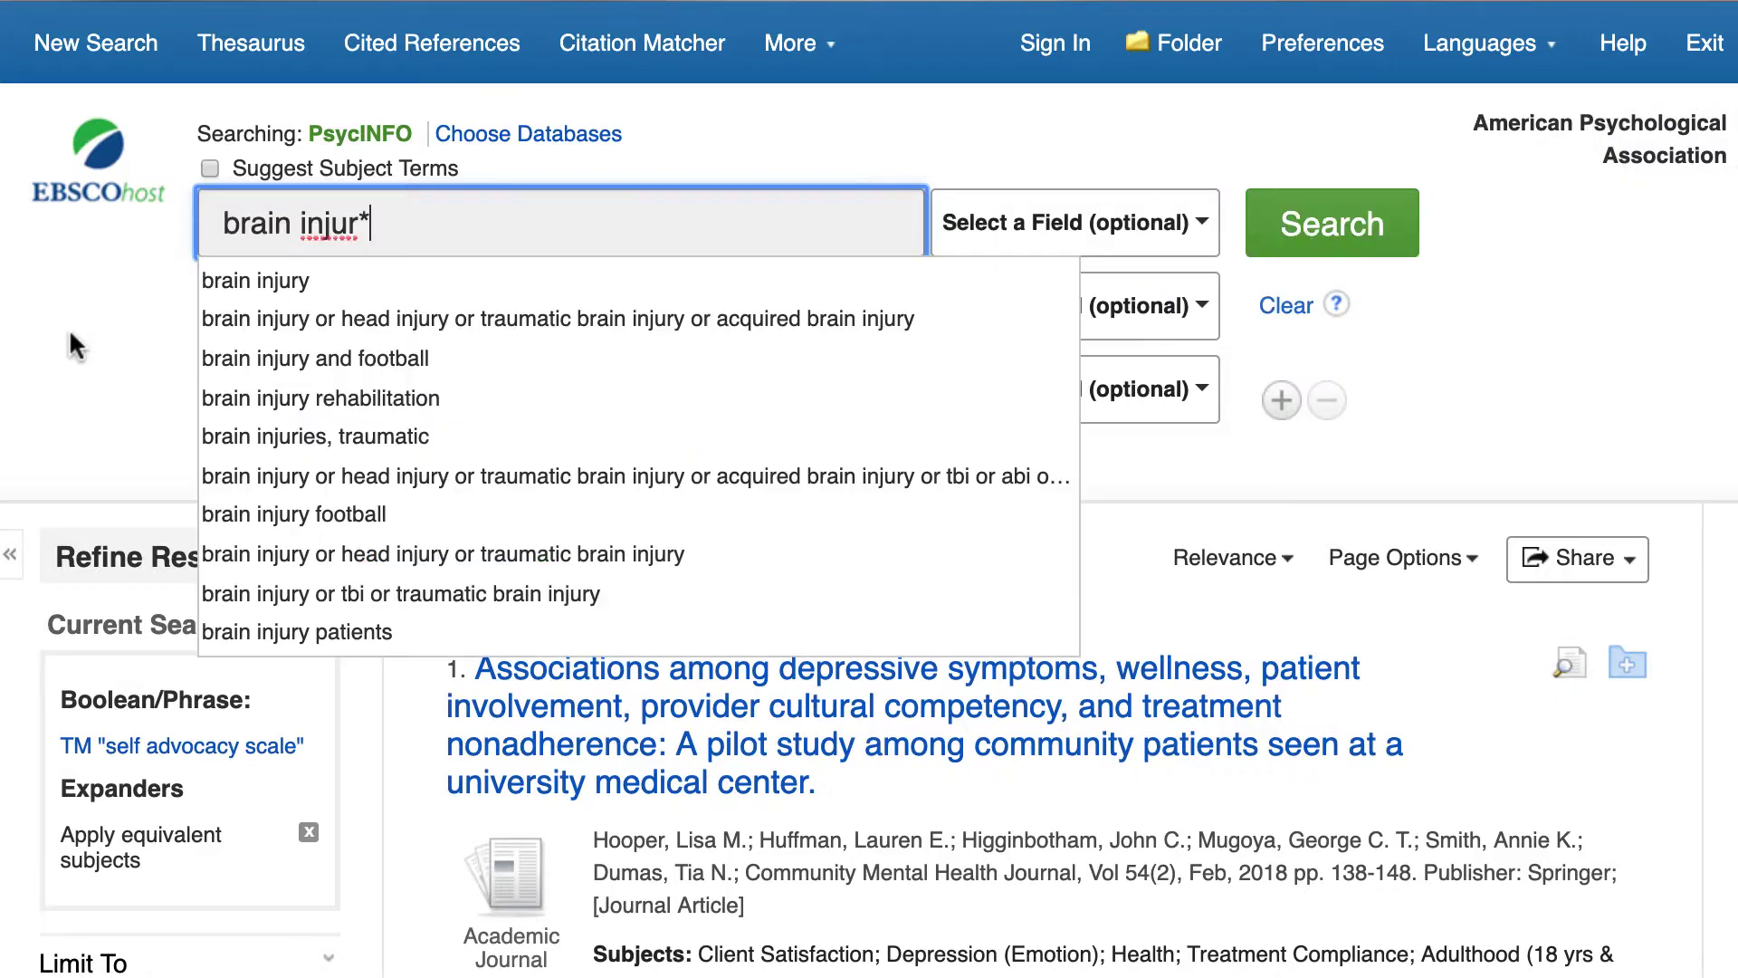
pyautogui.click(349, 299)
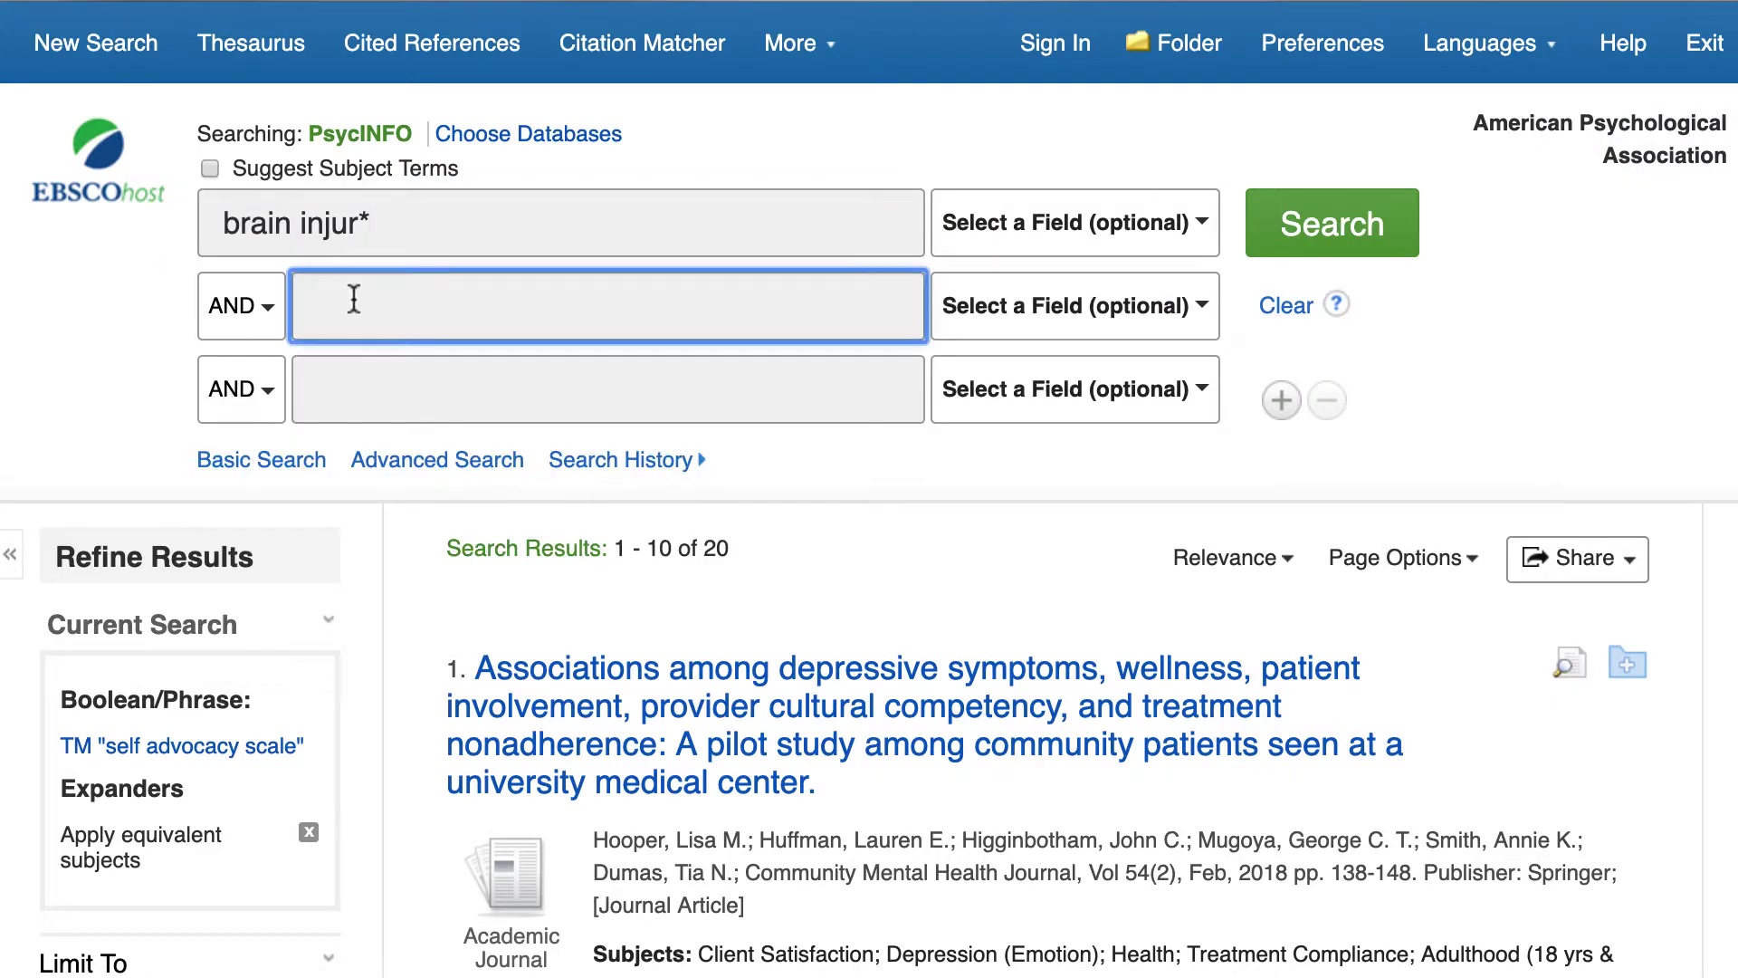
pyautogui.write('appended')
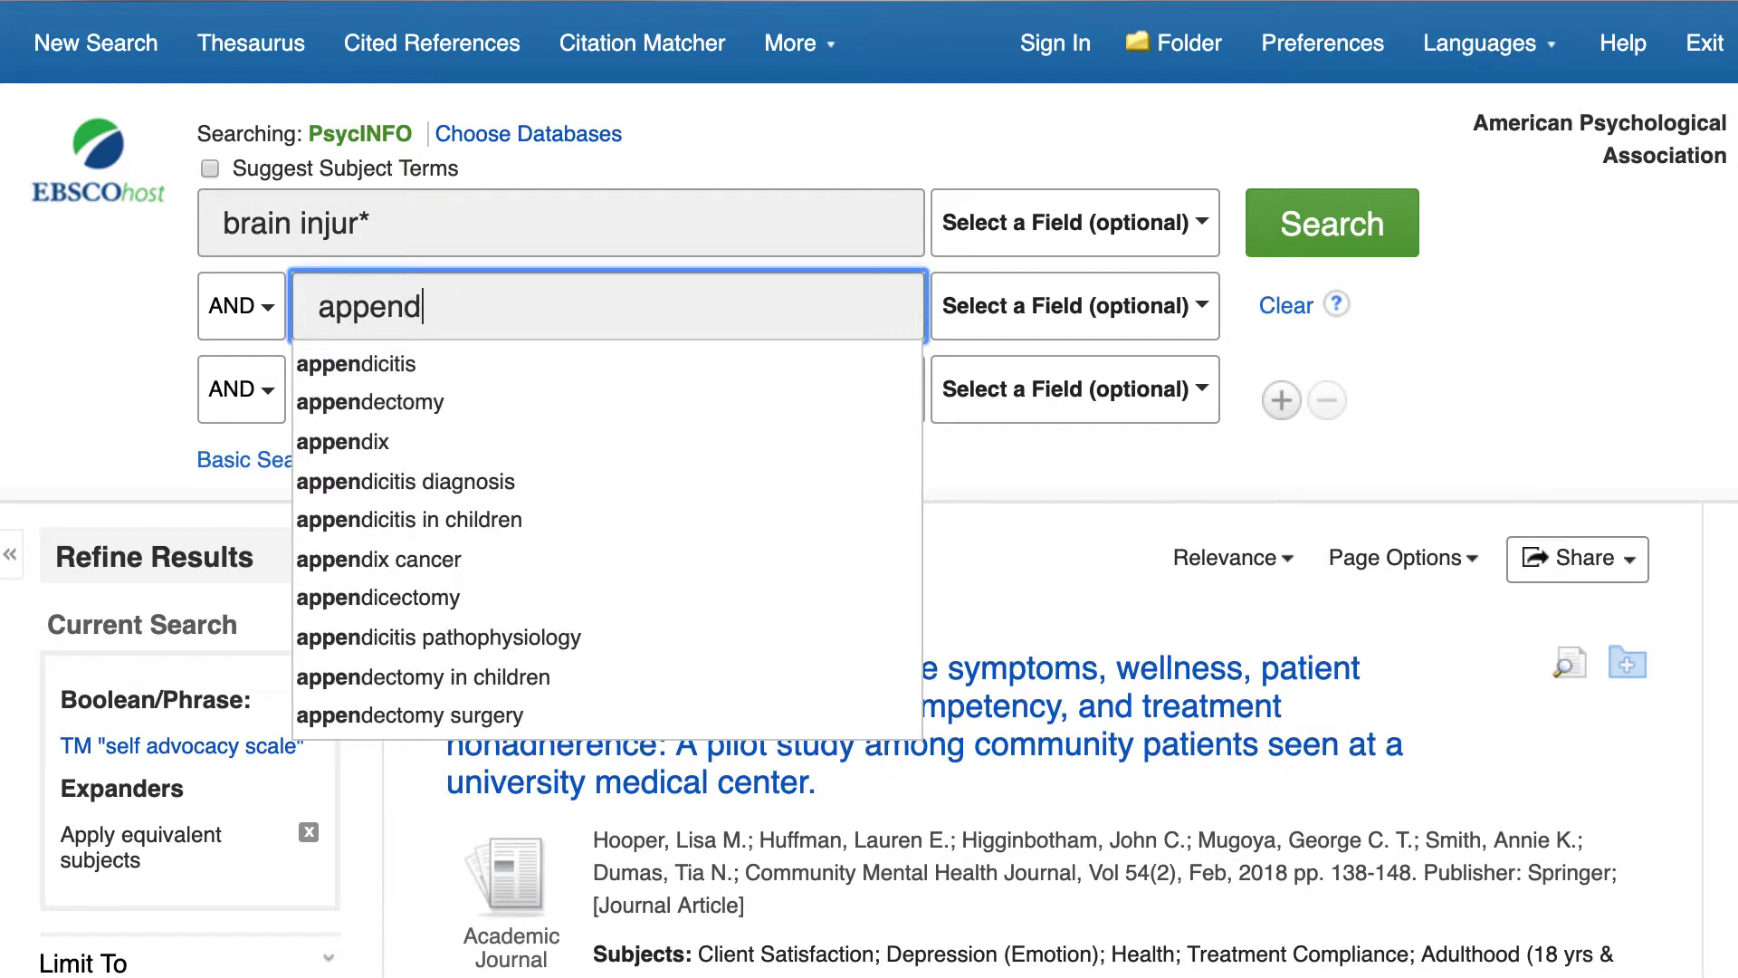
pyautogui.click(107, 338)
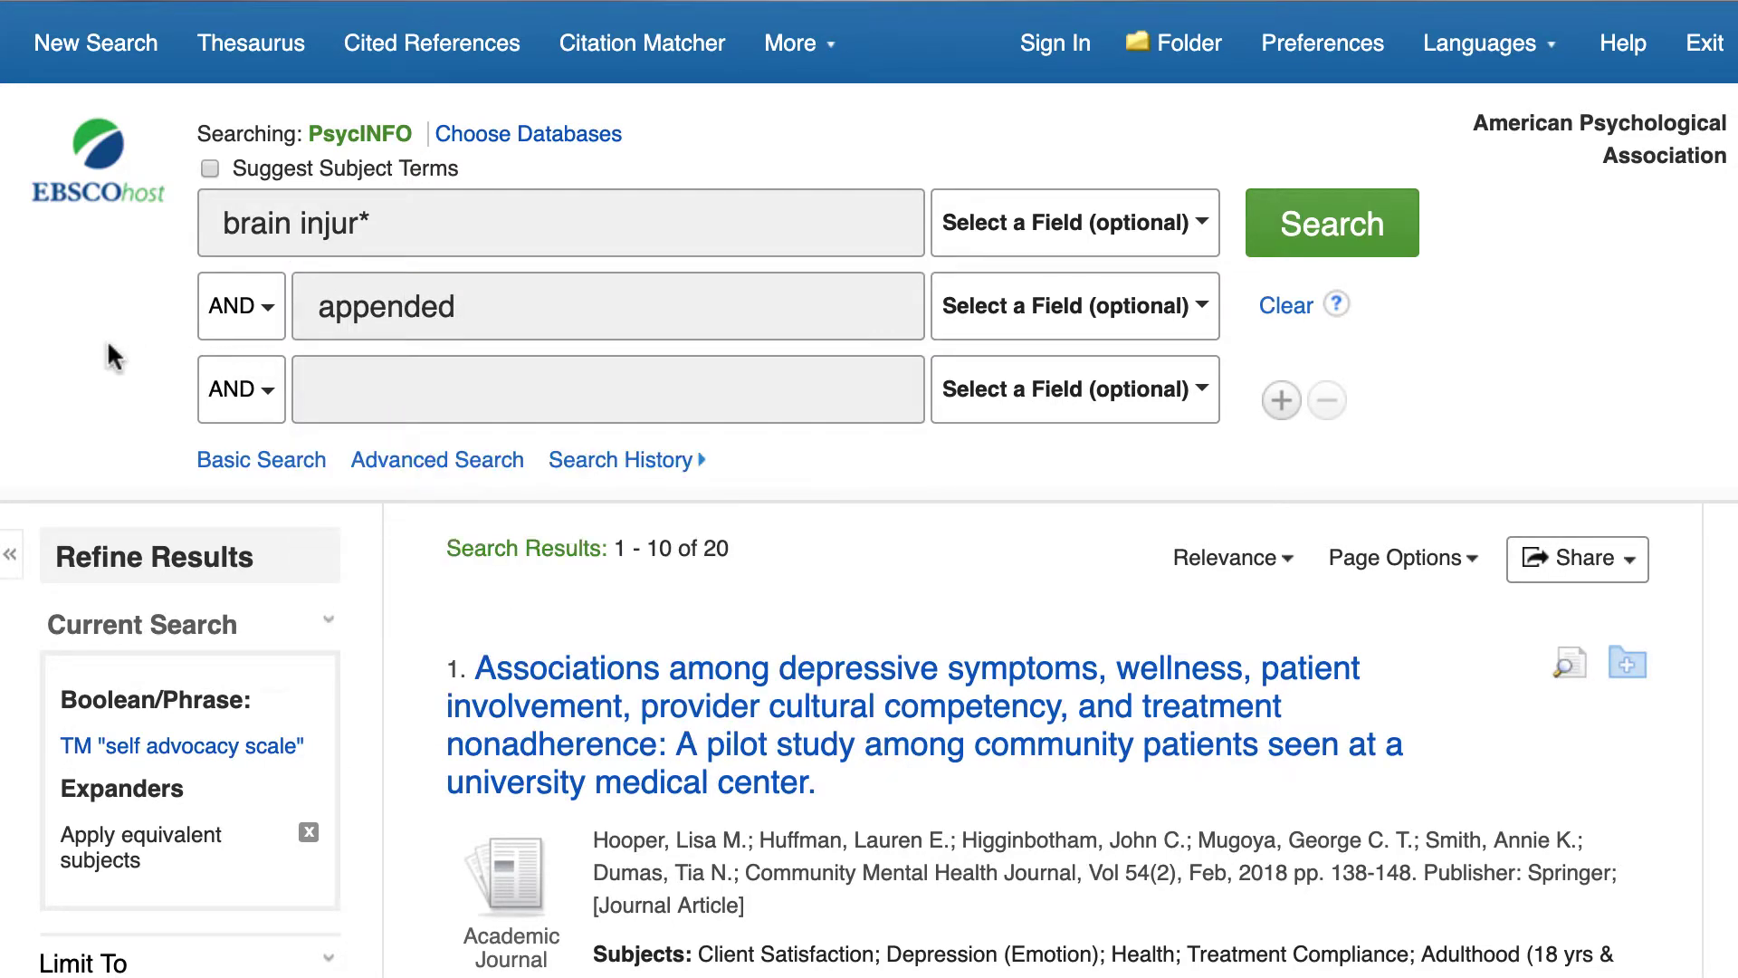
# Step: Restrict appended to TM Tests & Measures and run the combined search
pyautogui.click(1214, 330)
pyautogui.click(1122, 338)
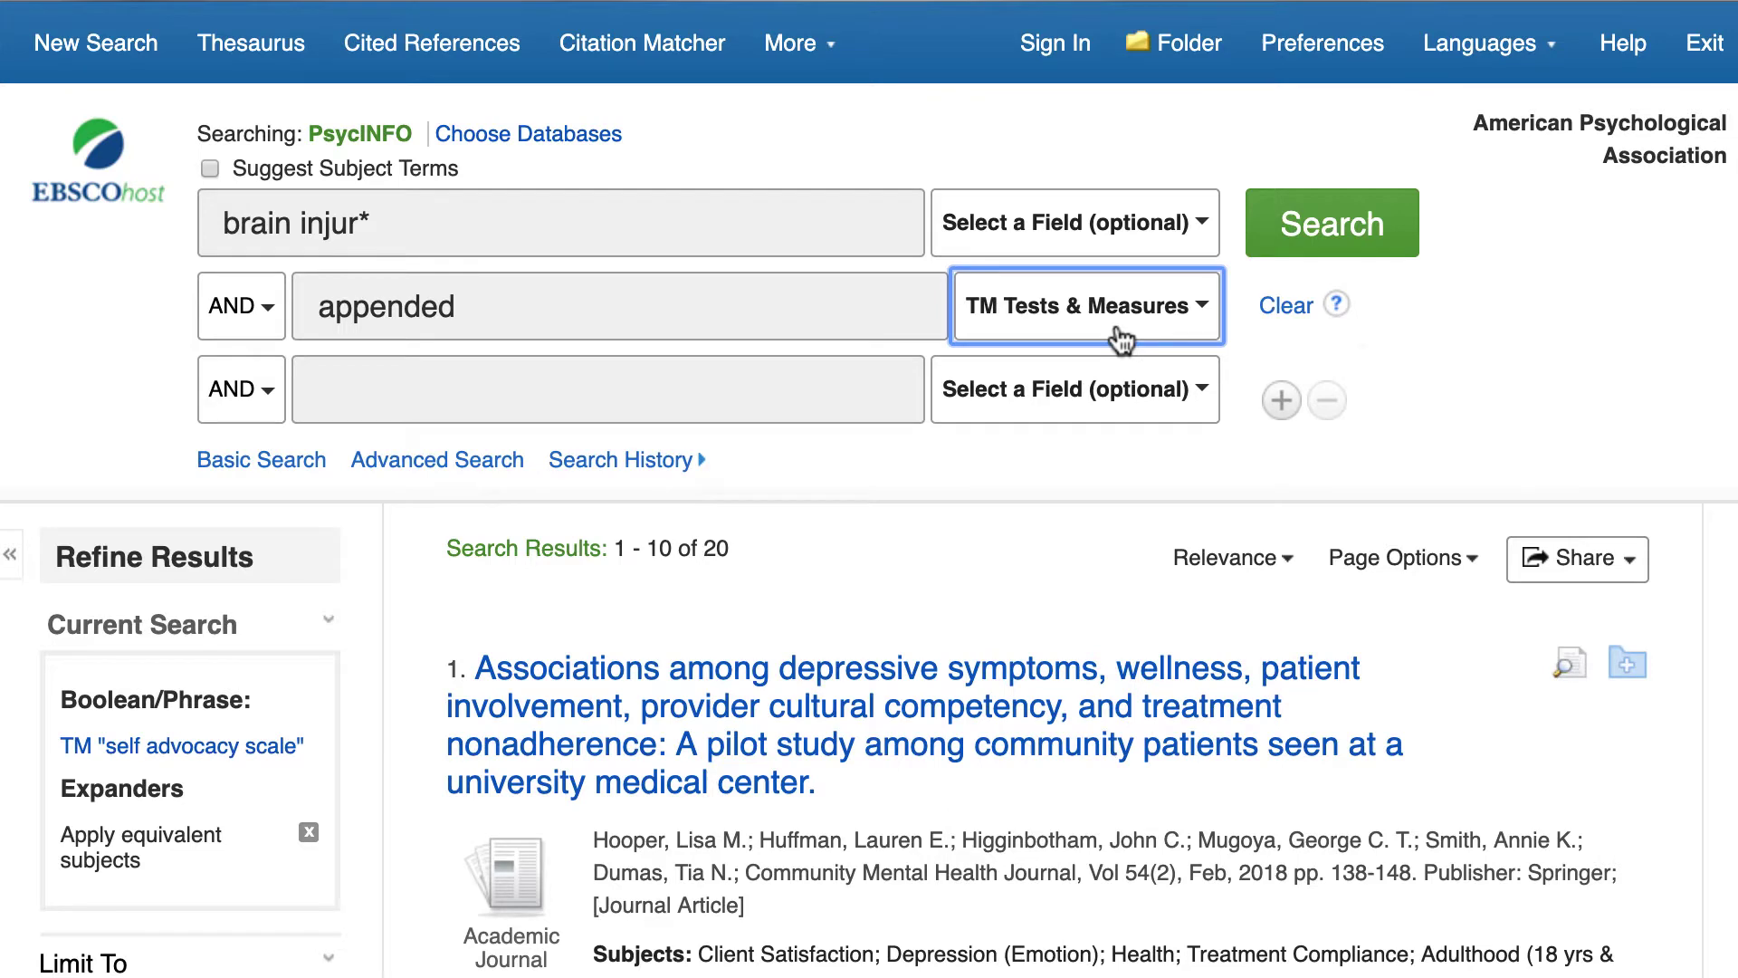
pyautogui.click(1369, 342)
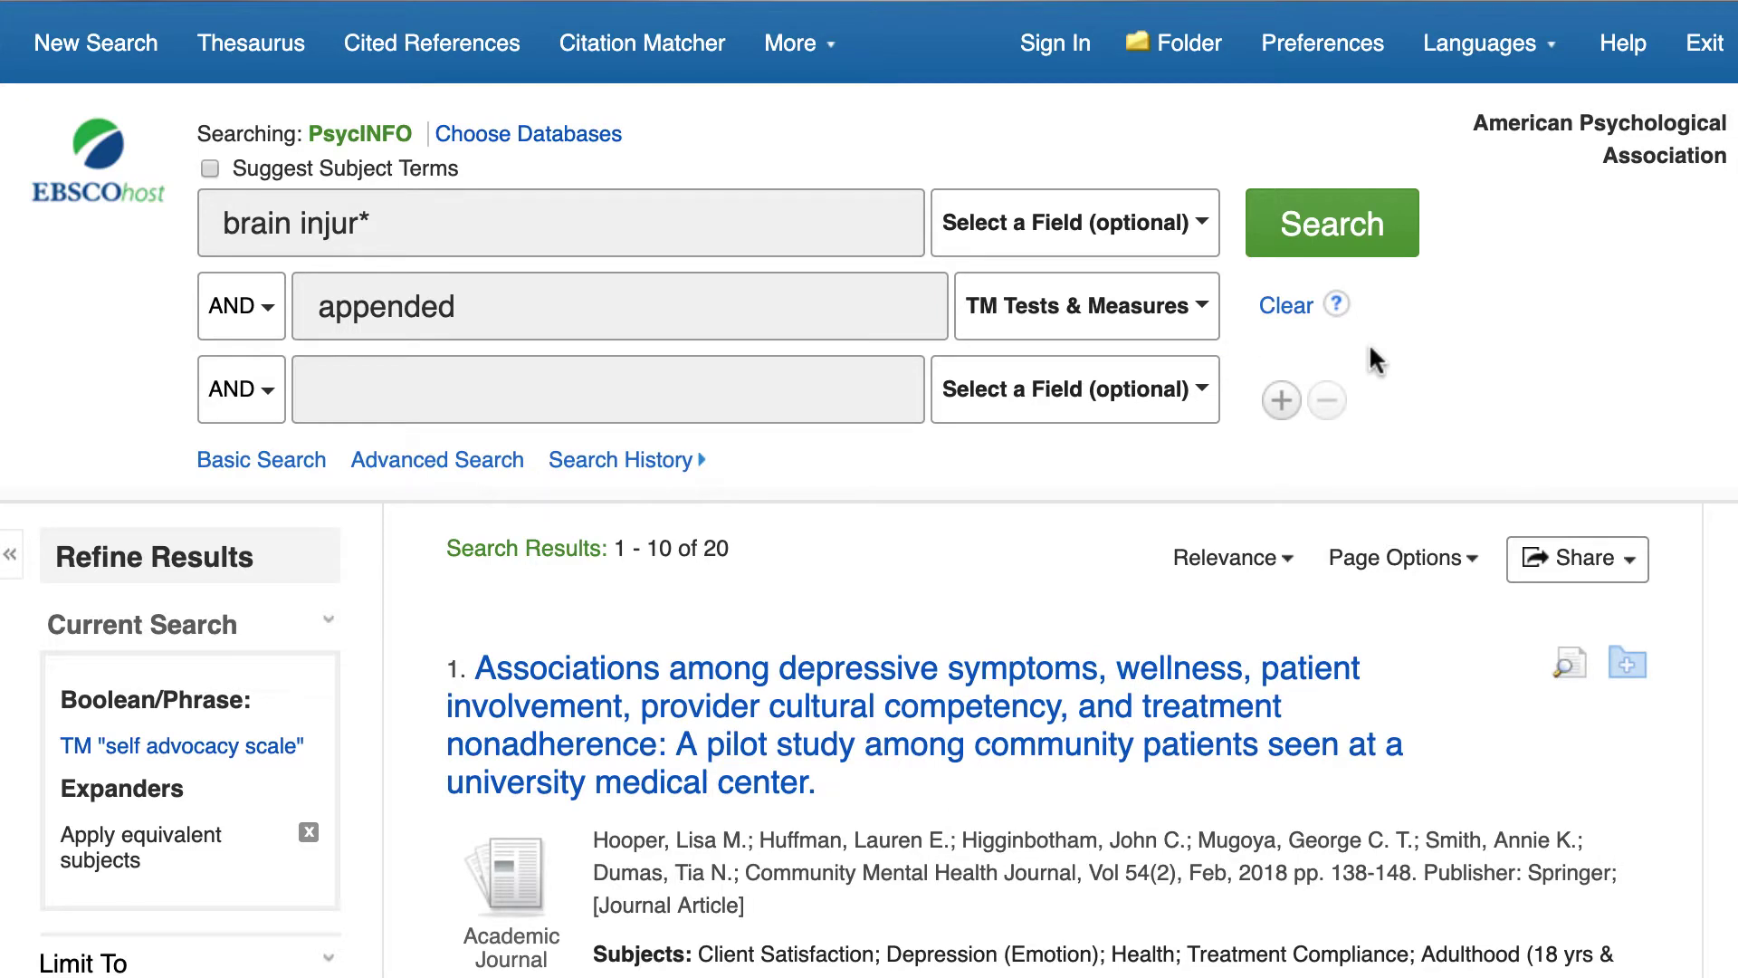
pyautogui.click(1360, 240)
pyautogui.click(1361, 240)
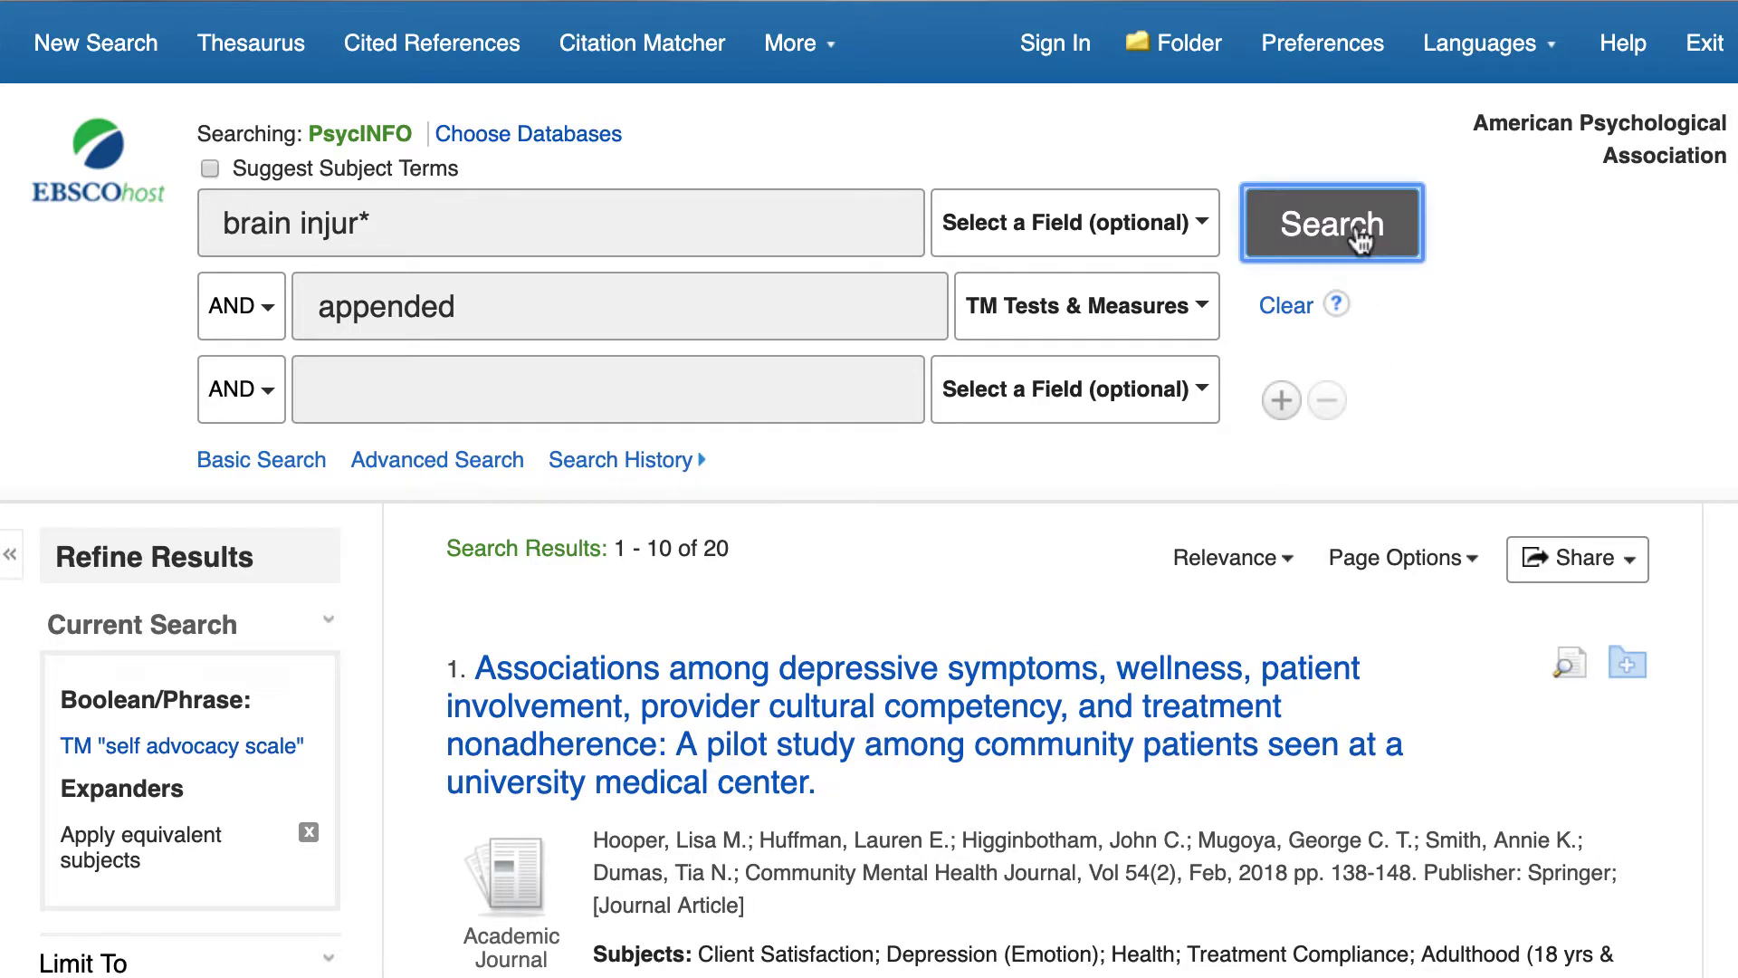